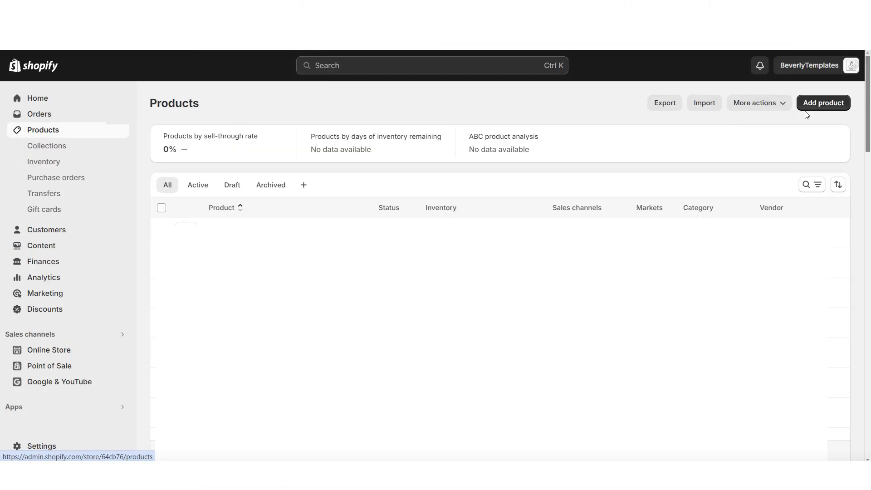
- Create a product titled 'Lip Gloss | CrystalPink' with description 'BUY 2 GET 20% OFF, DISCOUNT APPLIES AT CHECKOUT'
{"action": "left_click", "coordinate": [824, 103]}
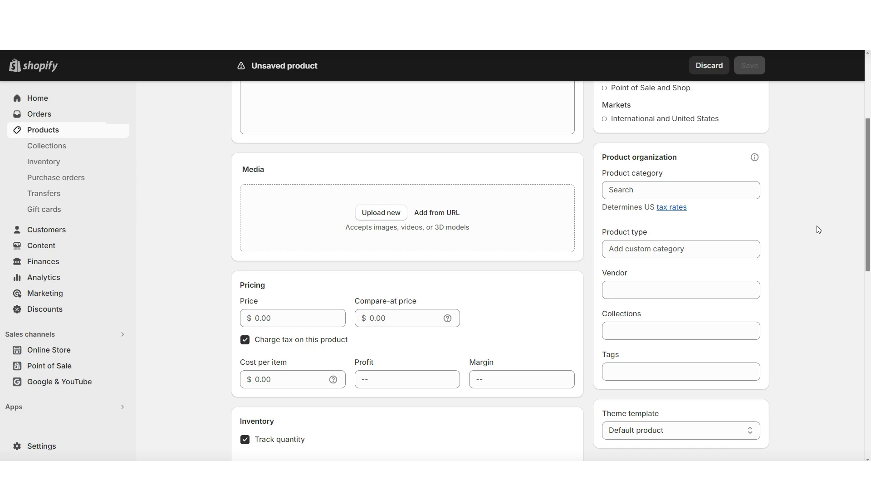
{"action": "scroll", "coordinate": [819, 229], "scroll_direction": "up", "scroll_amount": 4}
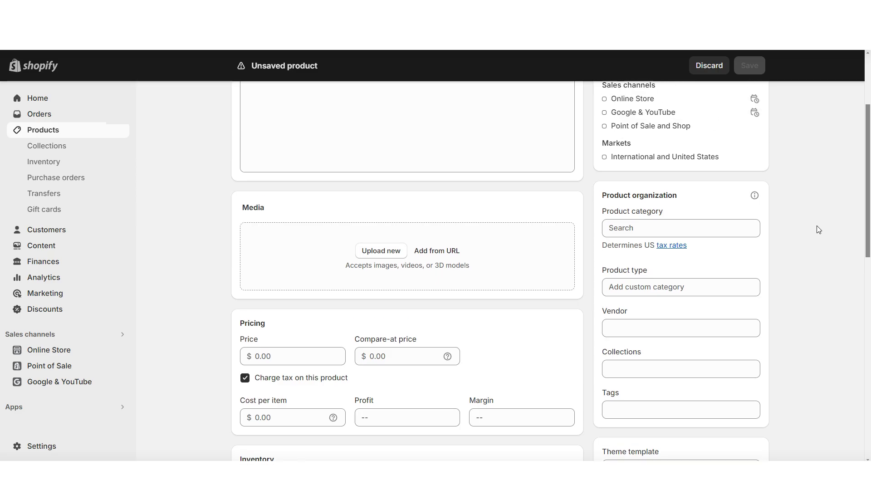
{"action": "left_click", "coordinate": [318, 160]}
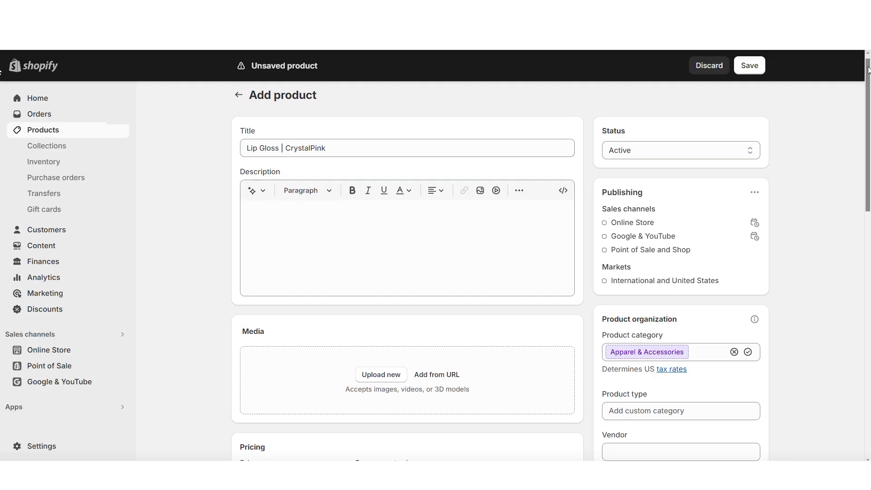
{"action": "scroll", "coordinate": [868, 77], "scroll_direction": "down", "scroll_amount": 1}
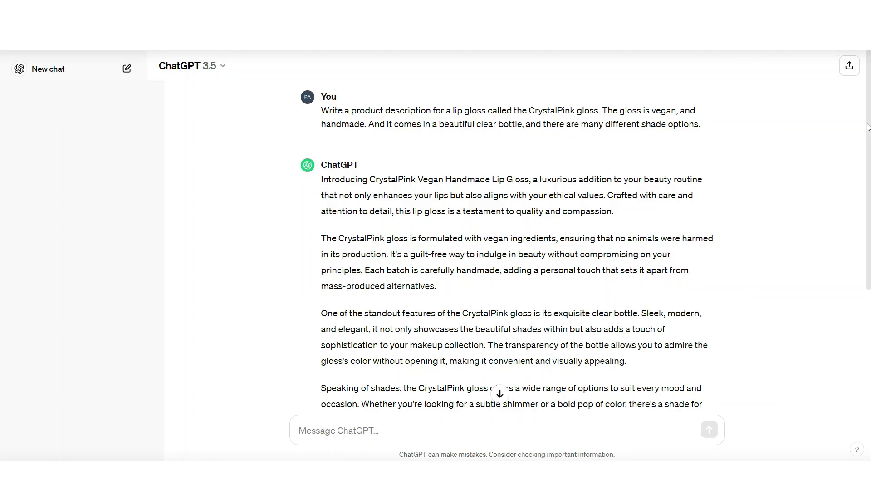
{"action": "left_click_drag", "start_coordinate": [869, 127], "coordinate": [860, 264]}
{"action": "type", "text": "UY"}
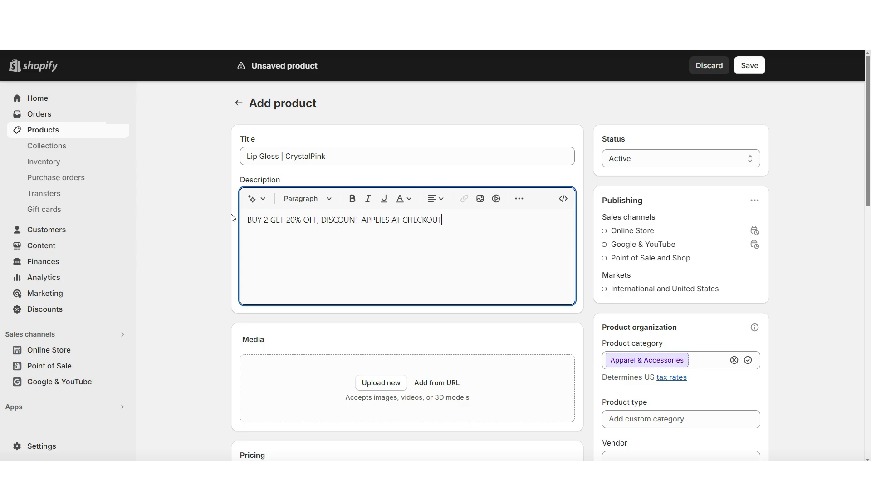
- Make the discount line bold and a Heading 2
{"action": "key", "text": "ctrl+a"}
{"action": "key", "text": "ctrl+b"}
{"action": "left_click", "coordinate": [302, 199]}
{"action": "left_click", "coordinate": [309, 274]}
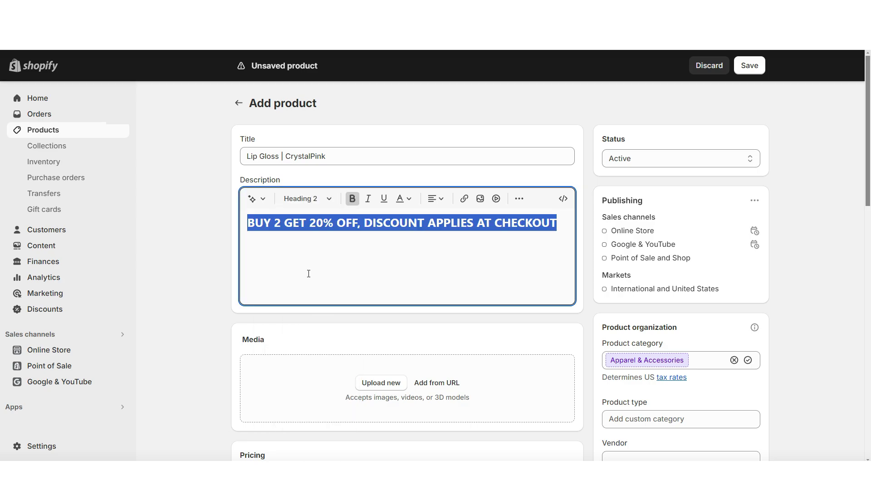
{"action": "left_click", "coordinate": [311, 297]}
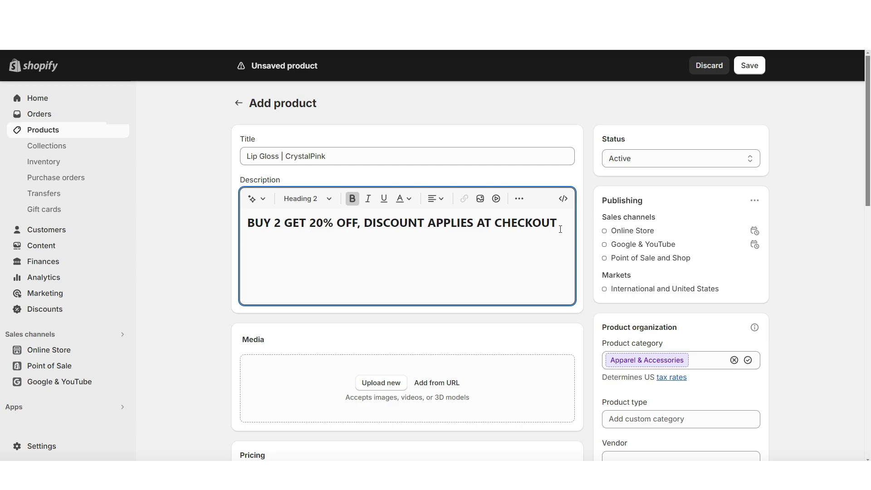
- Centre the discount heading and paste the CrystalPink introduction paragraph beneath it
{"action": "key", "text": "Return"}
{"action": "key", "text": "Return"}
{"action": "key", "text": "Return"}
{"action": "key", "text": "Return"}
{"action": "key", "text": "Return"}
{"action": "key", "text": "Return"}
{"action": "left_click_drag", "start_coordinate": [559, 223], "coordinate": [247, 222]}
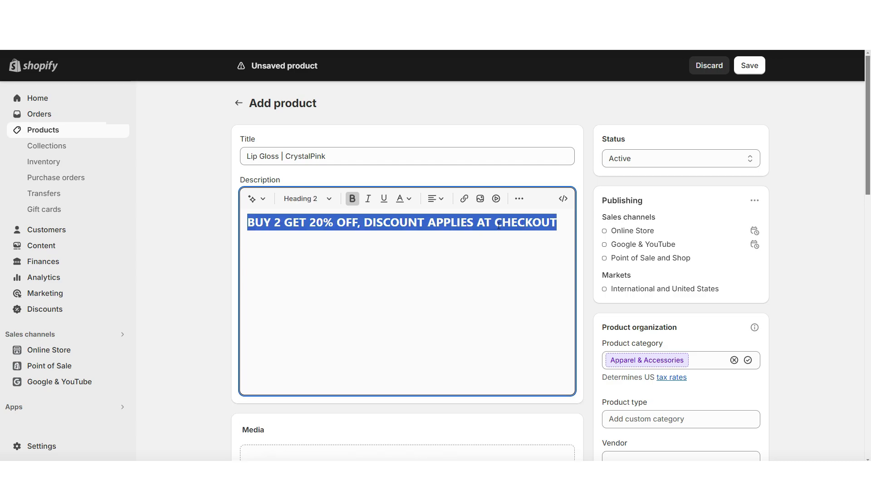
{"action": "left_click", "coordinate": [436, 198]}
{"action": "left_click", "coordinate": [439, 202]}
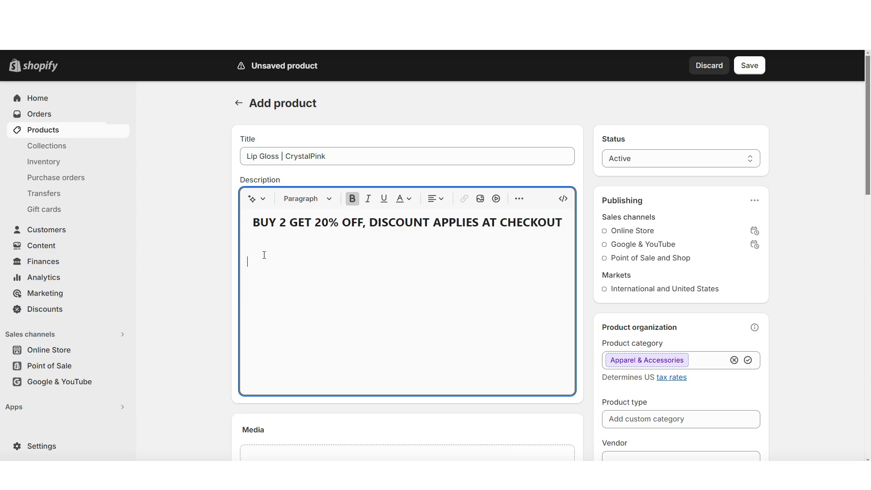
{"action": "right_click", "coordinate": [265, 254]}
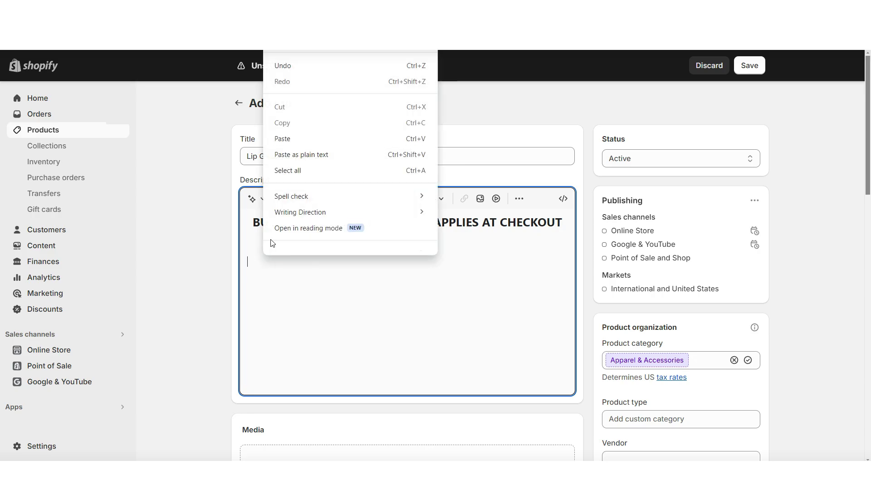
{"action": "left_click", "coordinate": [292, 140]}
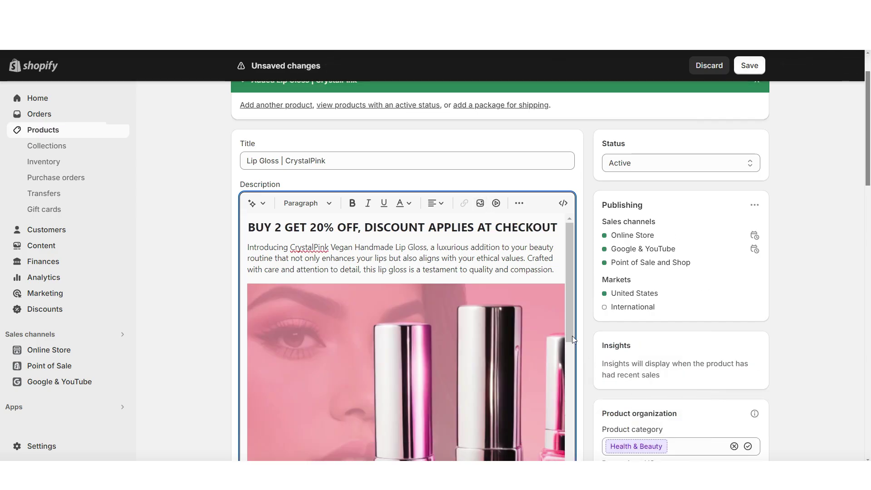
- Shrink the lip-gloss image and add a bold, centred HANDMADE & QUALITY MATERIALS heading below it
{"action": "left_click", "coordinate": [281, 322]}
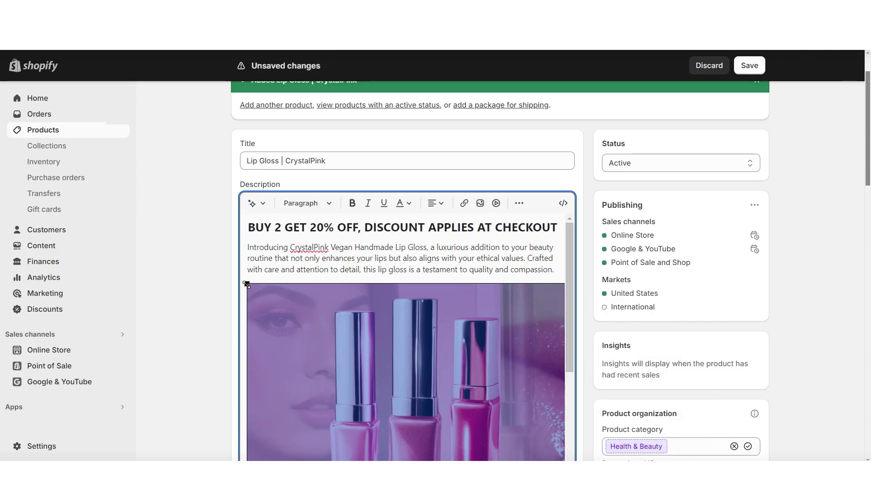
{"action": "left_click_drag", "start_coordinate": [247, 284], "coordinate": [280, 312]}
{"action": "scroll", "coordinate": [280, 311], "scroll_direction": "down", "scroll_amount": 5}
{"action": "left_click", "coordinate": [302, 321]}
{"action": "type", "text": "HANDMADE & QUALITY MATERIALS"}
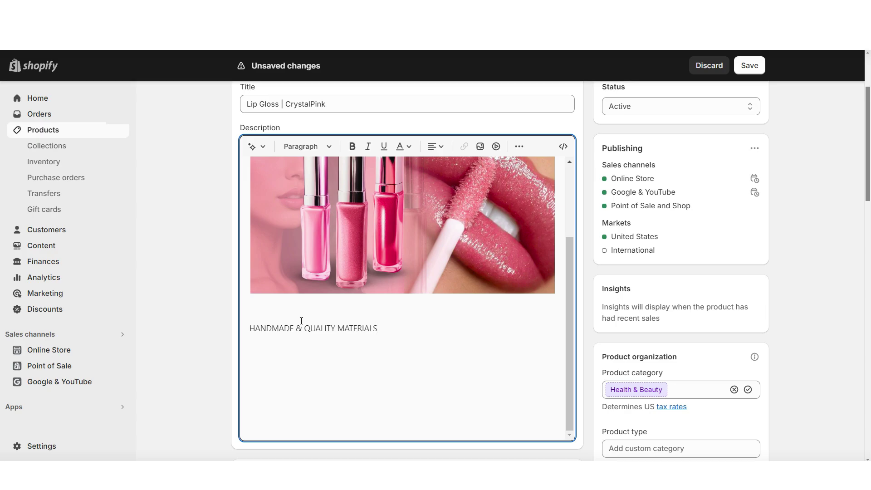
{"action": "triple_click", "coordinate": [301, 321]}
{"action": "left_click", "coordinate": [353, 146]}
{"action": "left_click", "coordinate": [436, 147]}
{"action": "left_click", "coordinate": [437, 181]}
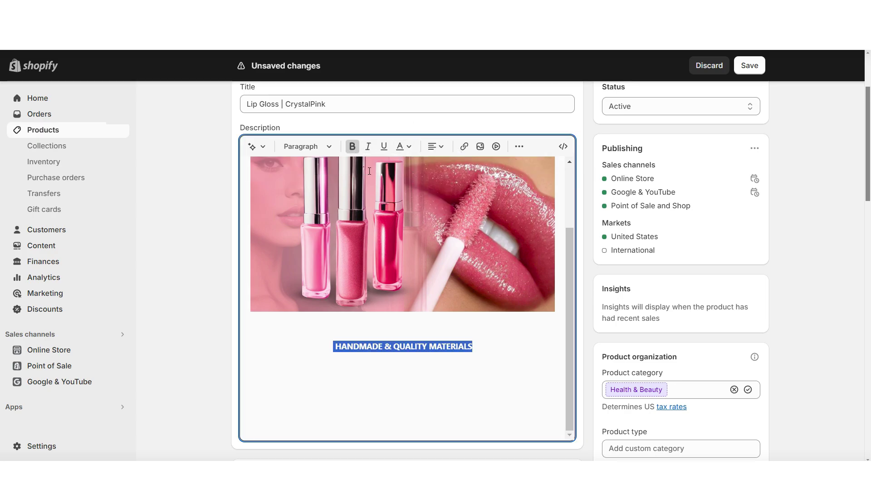
{"action": "left_click", "coordinate": [316, 146]}
{"action": "left_click", "coordinate": [312, 226]}
- Paste the vegan ingredients paragraph, then add a centred STUNNING PACKAGING heading with its paragraph
{"action": "type", "text": "The CrystalPink gloss is formulated with vegan ingredients, ensuring that no animals were harmed in its production. It's a guilt-free way to indulge in beauty without compromising on your principles. Each batch is carefully handmade, adding a personal touch that sets it apart from mass-produced alternatives."}
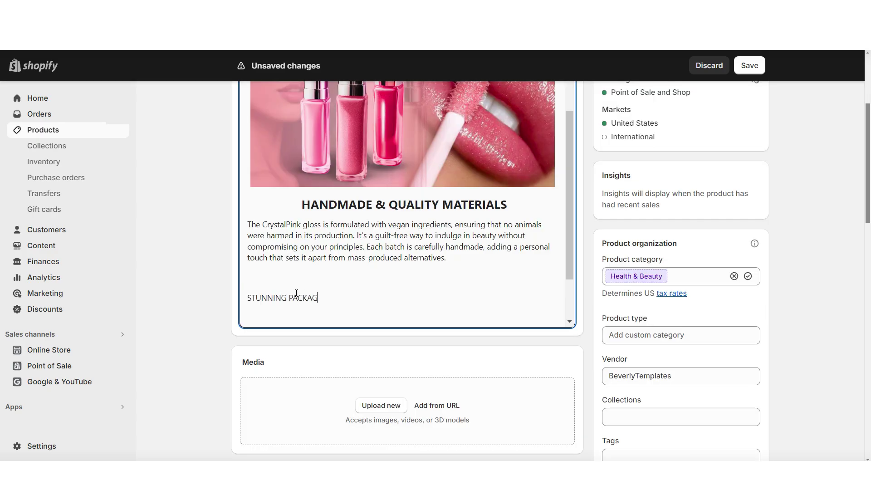
{"action": "triple_click", "coordinate": [297, 294]}
{"action": "scroll", "coordinate": [189, 276], "scroll_direction": "up", "scroll_amount": 3}
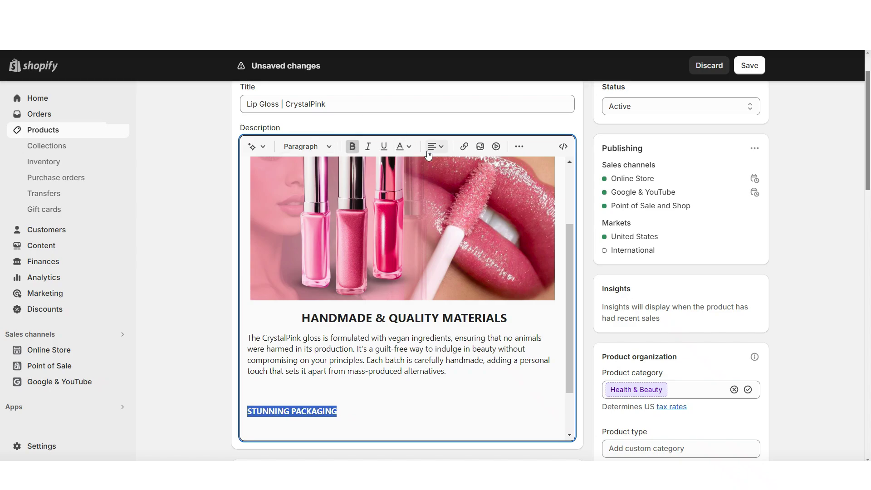
{"action": "left_click", "coordinate": [429, 152]}
{"action": "left_click", "coordinate": [437, 180]}
{"action": "left_click", "coordinate": [316, 146]}
{"action": "left_click", "coordinate": [311, 226]}
{"action": "scroll", "coordinate": [299, 317], "scroll_direction": "down", "scroll_amount": 2}
{"action": "right_click", "coordinate": [292, 346]}
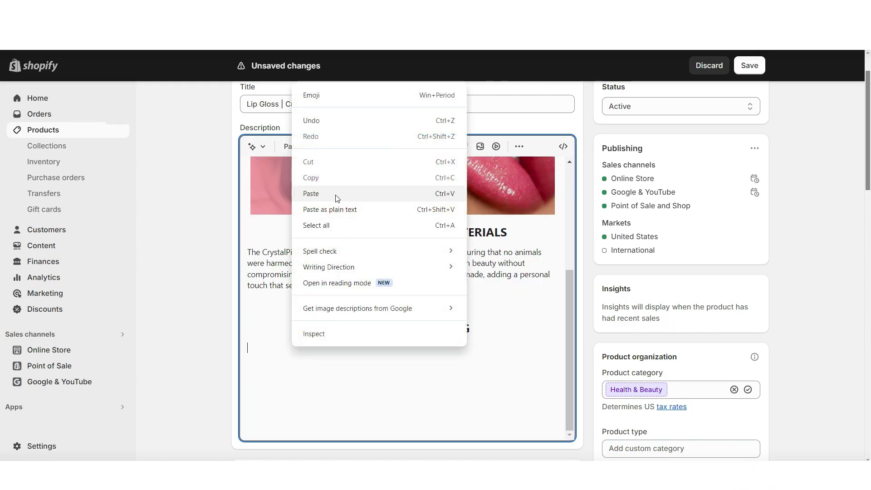
{"action": "left_click", "coordinate": [311, 194]}
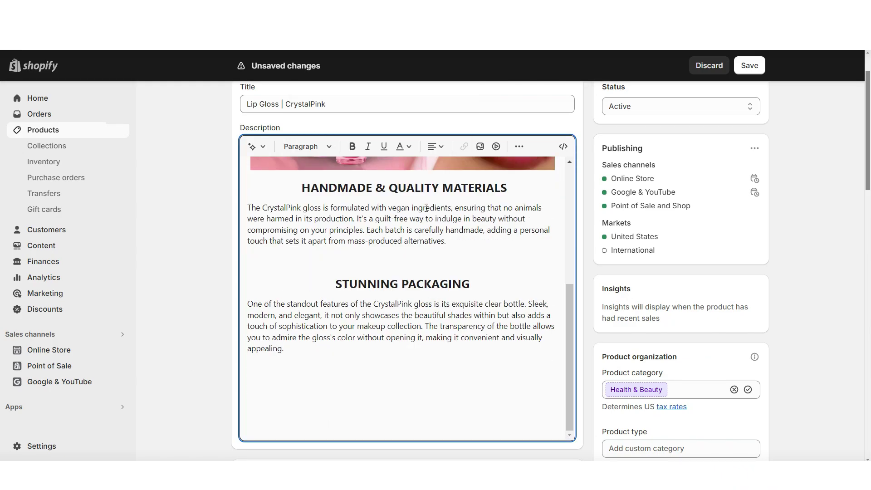
- Insert a second lip-gloss image and resize the lips and pink bottles images
{"action": "left_click", "coordinate": [479, 148]}
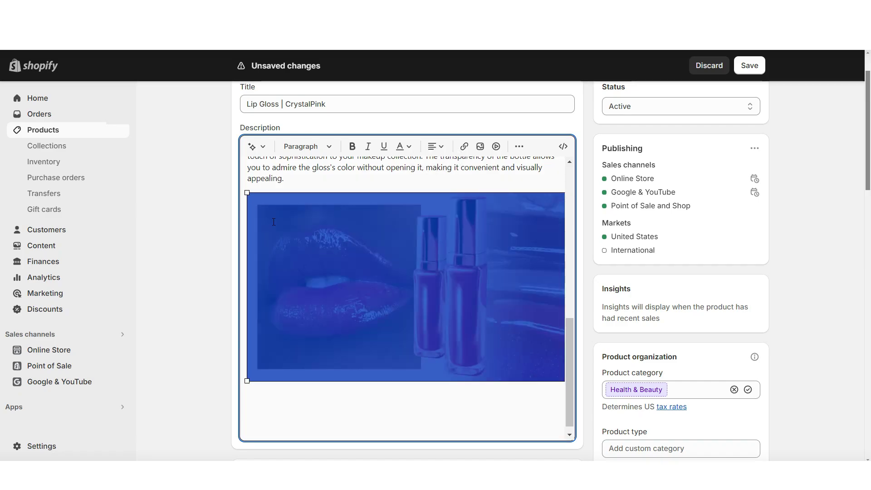
{"action": "left_click", "coordinate": [248, 202]}
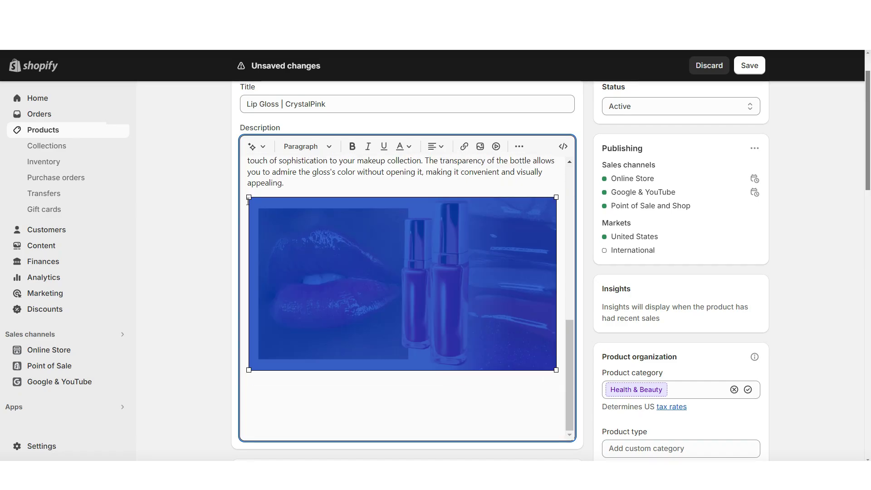
{"action": "left_click", "coordinate": [320, 384]}
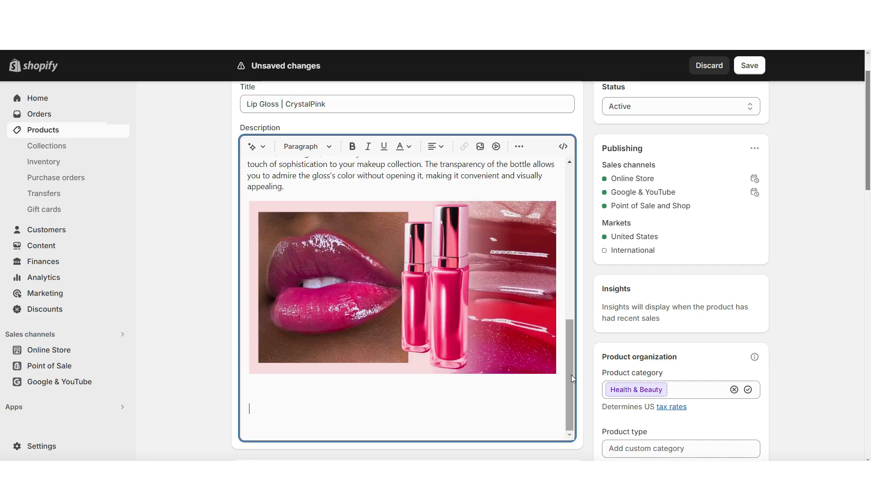
{"action": "scroll", "coordinate": [571, 375], "scroll_direction": "up", "scroll_amount": 3}
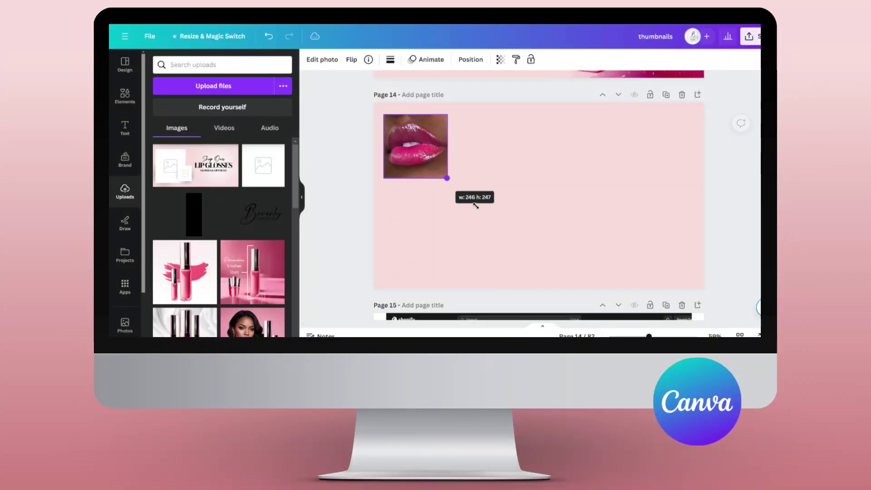
{"action": "left_click_drag", "start_coordinate": [450, 177], "coordinate": [547, 258]}
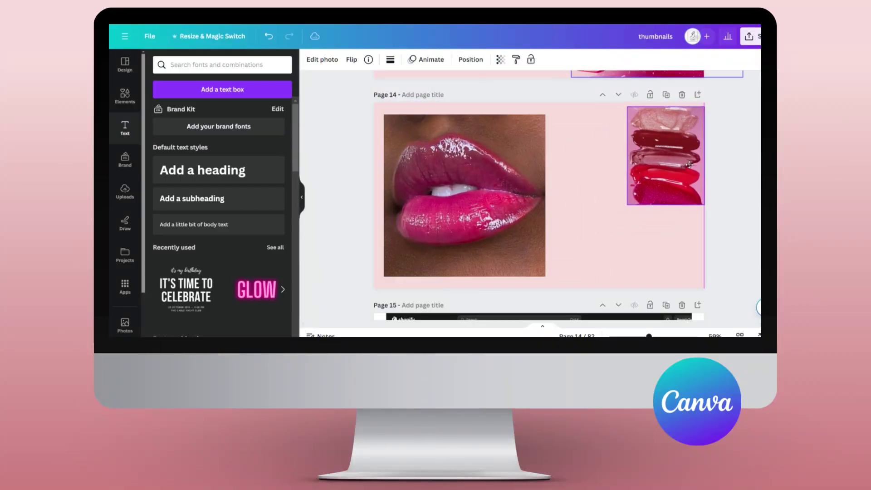
{"action": "left_click_drag", "start_coordinate": [627, 263], "coordinate": [576, 284]}
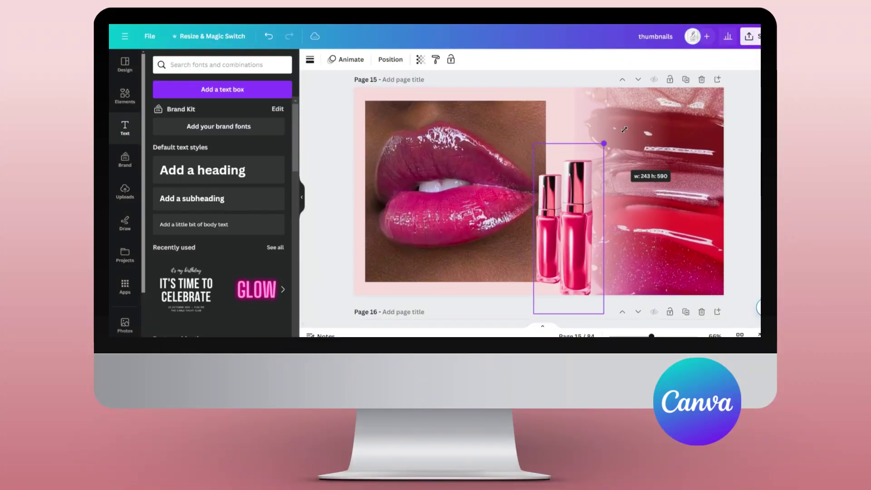
{"action": "left_click_drag", "start_coordinate": [604, 147], "coordinate": [632, 76]}
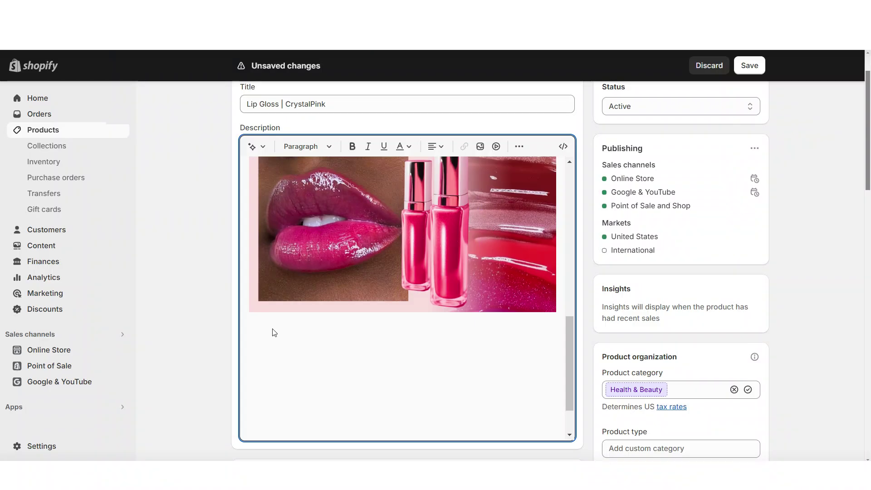
- Paste the shades paragraph and add a centred FEATURES Heading 1 below it
{"action": "right_click", "coordinate": [275, 333]}
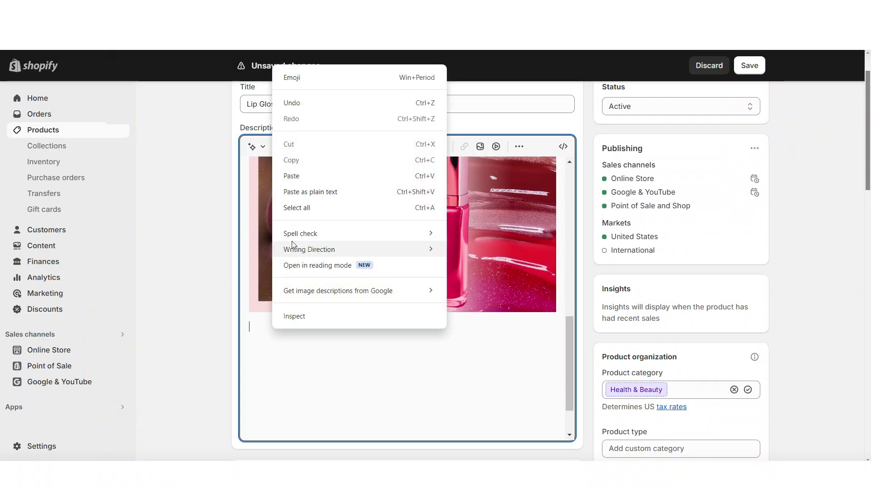
{"action": "left_click", "coordinate": [291, 173]}
{"action": "type", "text": "FEATURES"}
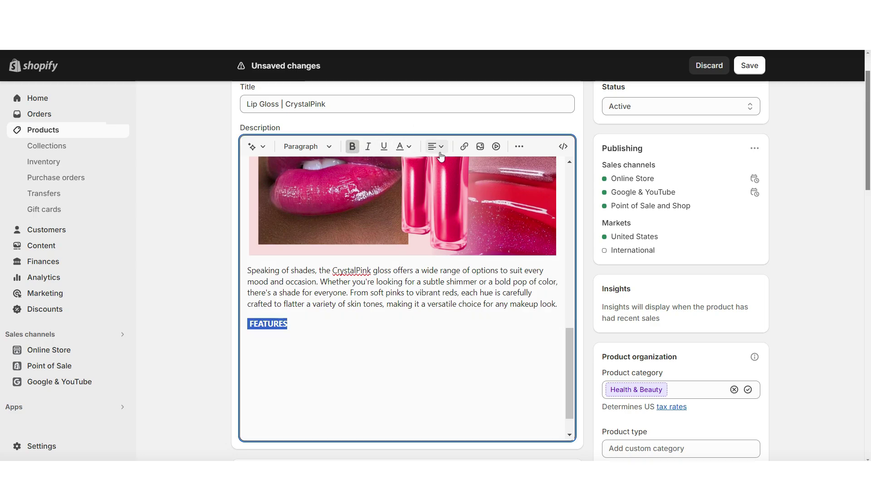
{"action": "left_click", "coordinate": [441, 155]}
{"action": "left_click", "coordinate": [306, 146]}
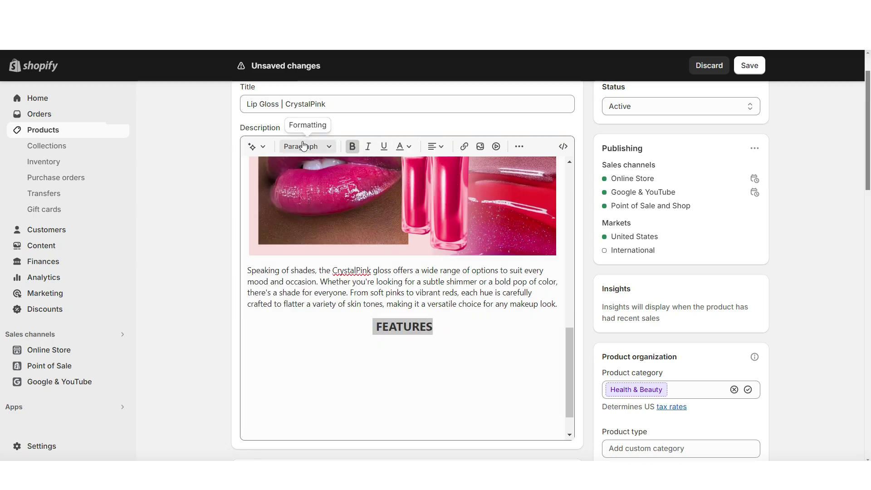
{"action": "left_click", "coordinate": [307, 179]}
{"action": "key", "text": "Return"}
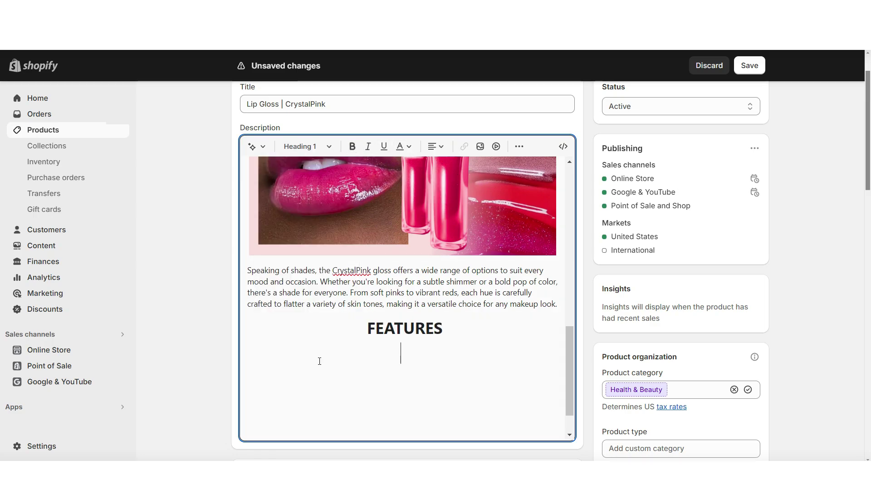
- Paste the four checkmarked features: Vegan Ingredients, Quality Packaging, Sensitive Skin Approved, Moisturizing & Pigmented
{"action": "right_click", "coordinate": [319, 362]}
{"action": "left_click", "coordinate": [321, 236]}
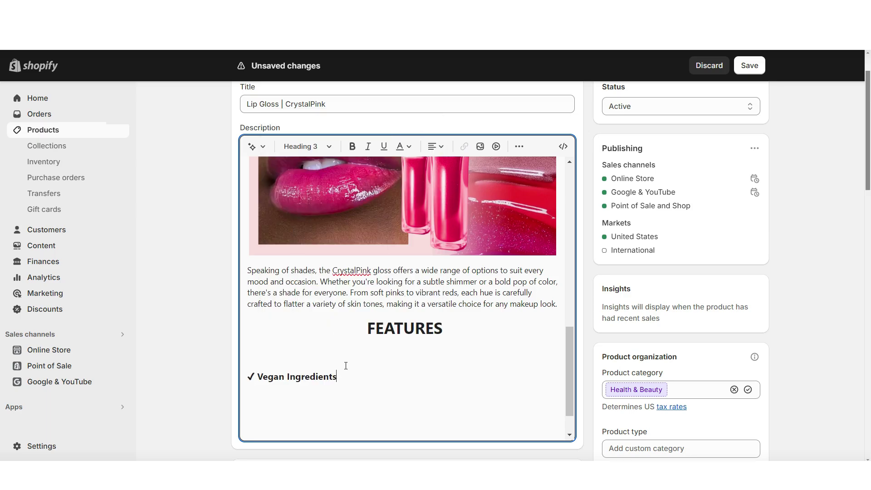
{"action": "right_click", "coordinate": [344, 364]}
{"action": "left_click", "coordinate": [320, 236]}
{"action": "right_click", "coordinate": [280, 415]}
{"action": "left_click", "coordinate": [307, 251]}
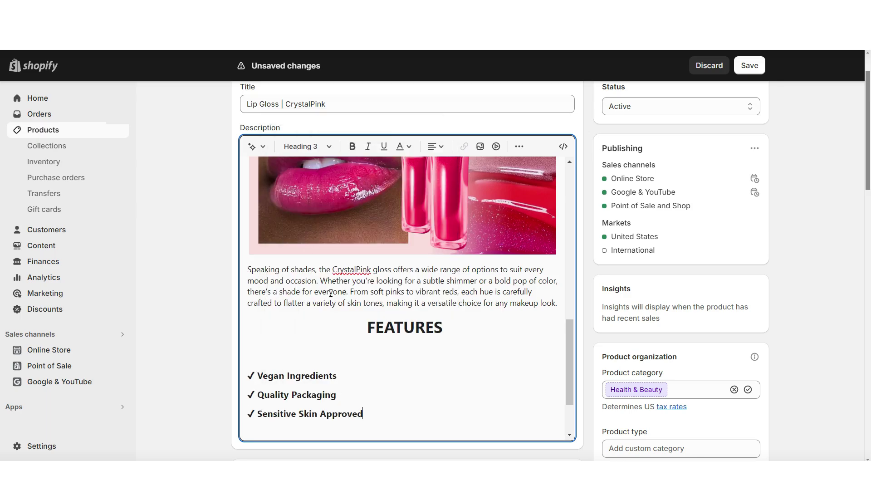
{"action": "right_click", "coordinate": [278, 378]}
{"action": "left_click", "coordinate": [307, 218]}
- Paste the product dimension and weight lines, then the closing paragraph as plain text
{"action": "right_click", "coordinate": [277, 348]}
{"action": "left_click", "coordinate": [312, 198]}
{"action": "scroll", "coordinate": [273, 355], "scroll_direction": "down", "scroll_amount": 1}
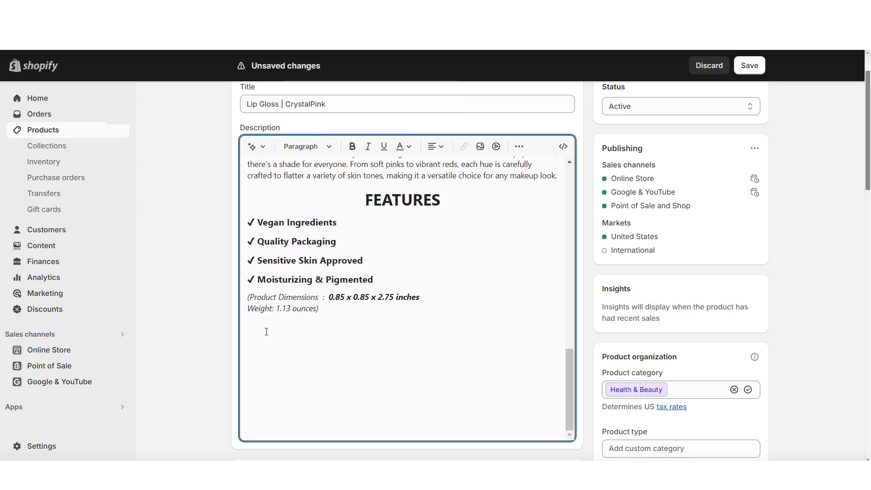
{"action": "right_click", "coordinate": [265, 332]}
{"action": "left_click", "coordinate": [299, 195]}
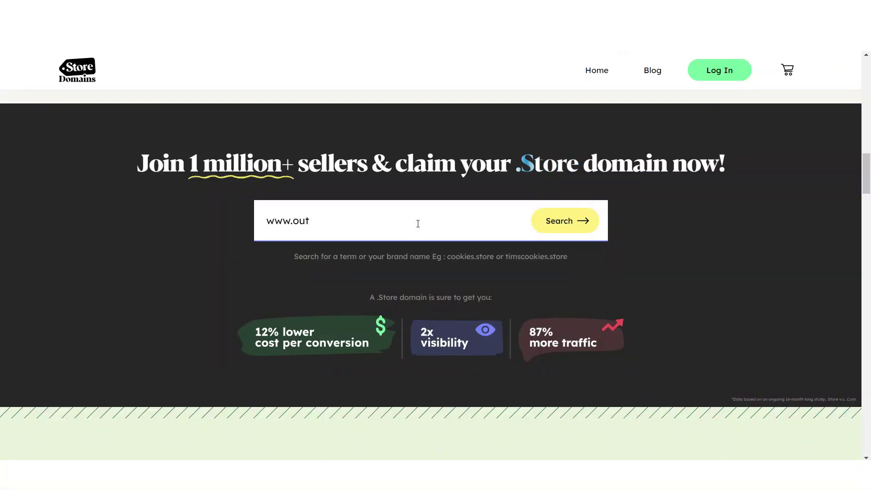
- Search for outfitsoasis and add outfitsoasis.store to the cart
{"action": "key", "text": "Return"}
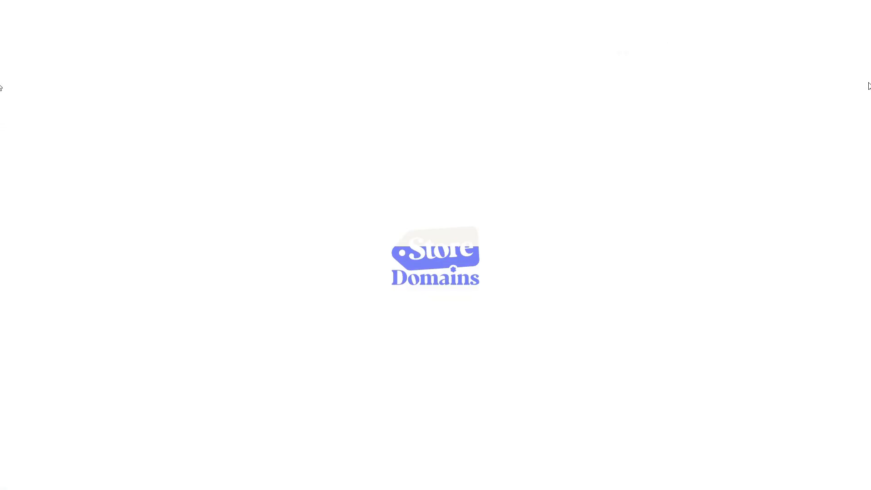
{"action": "scroll", "coordinate": [723, 227], "scroll_direction": "down", "scroll_amount": 2}
{"action": "left_click", "coordinate": [723, 152]}
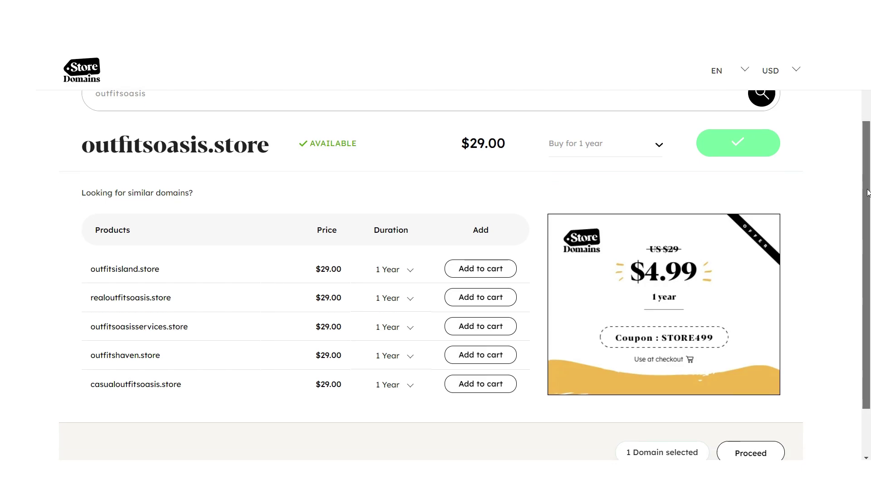
{"action": "scroll", "coordinate": [867, 182], "scroll_direction": "down", "scroll_amount": 2}
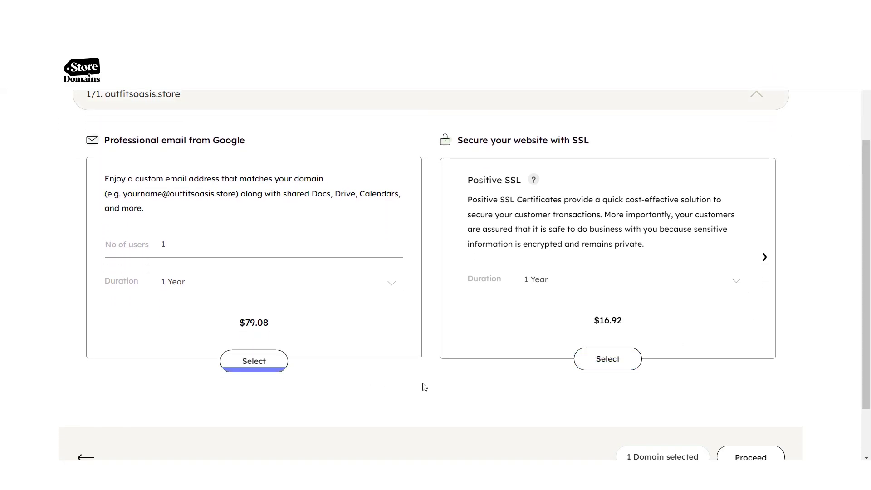
{"action": "scroll", "coordinate": [689, 399], "scroll_direction": "down", "scroll_amount": 1}
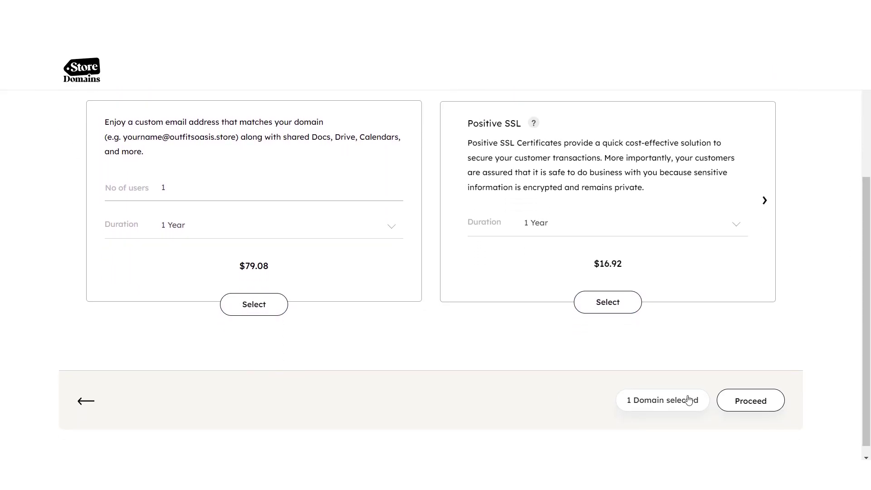
- Check out without extra services, privacy protection off, and the BEVSTORE coupon applied for $29.00
{"action": "left_click", "coordinate": [746, 402]}
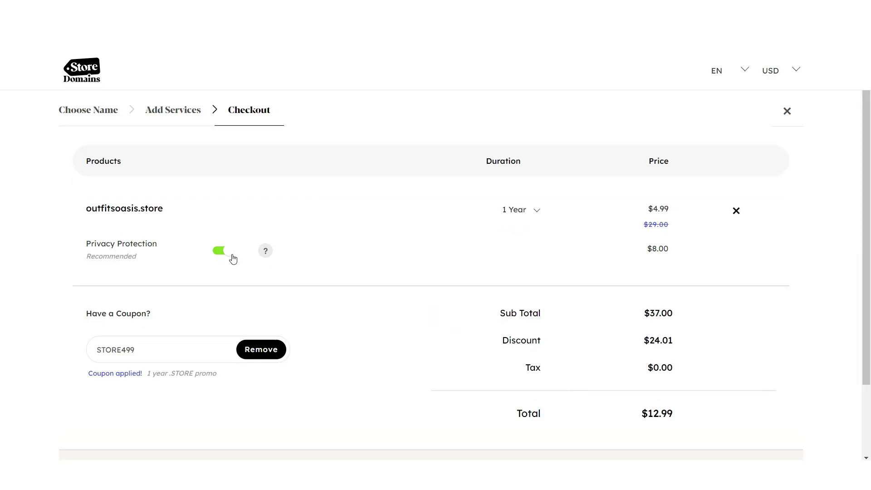
{"action": "left_click", "coordinate": [232, 255]}
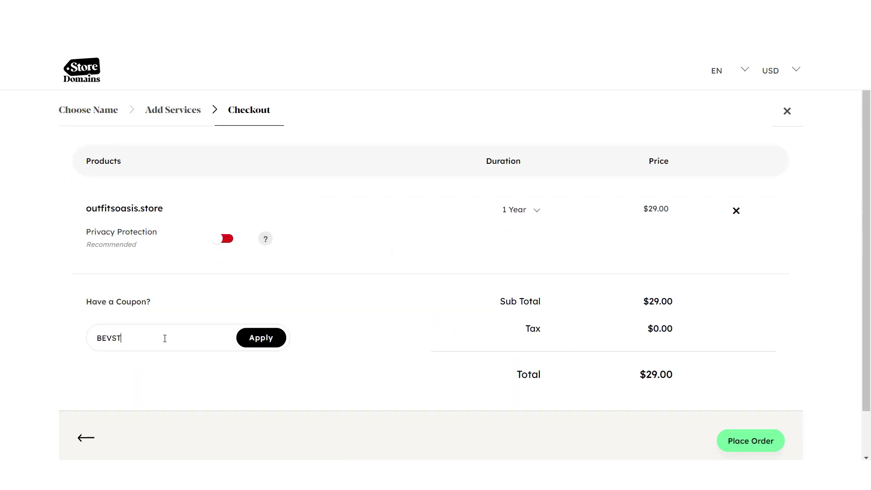
{"action": "left_click", "coordinate": [271, 339]}
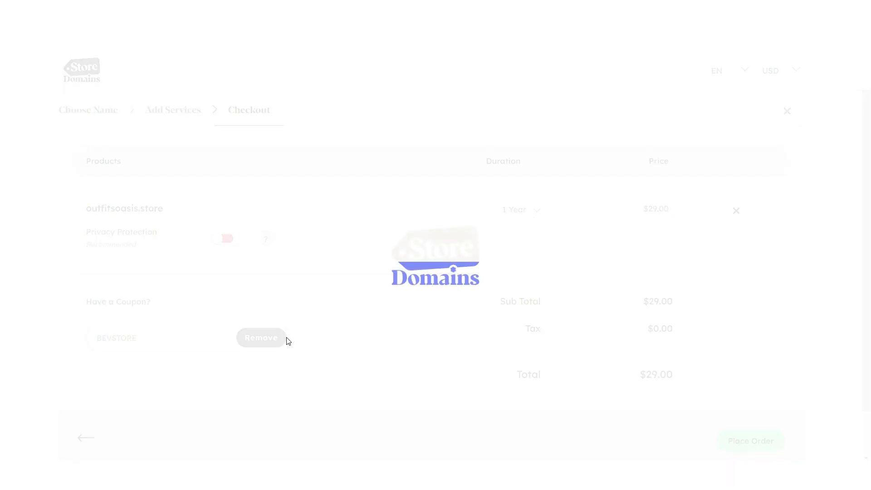
{"action": "scroll", "coordinate": [5, 182], "scroll_direction": "down", "scroll_amount": 2}
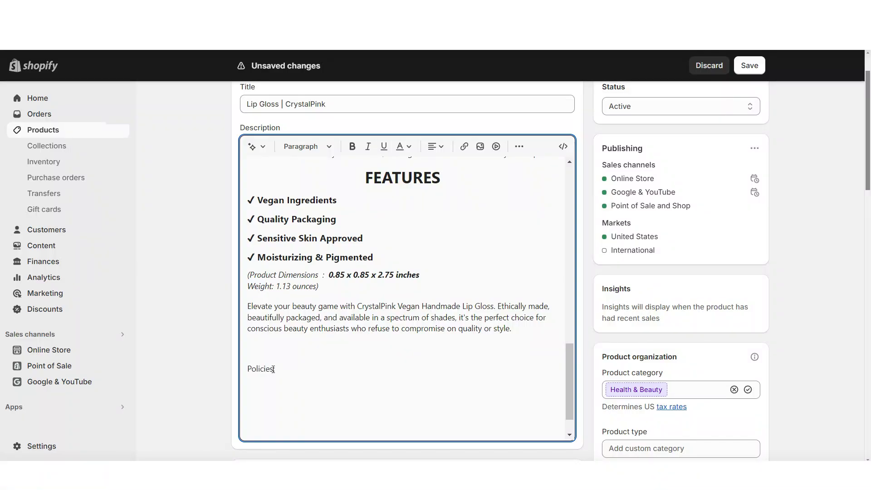
- Add a 'Policies:' heading with returns and Terms & Conditions lines, and start linking the returns line
{"action": "left_click", "coordinate": [306, 147]}
{"action": "left_click", "coordinate": [312, 197]}
{"action": "left_click", "coordinate": [308, 372]}
{"action": "key", "text": "Return"}
{"action": "type", "text": "Returns, R"}
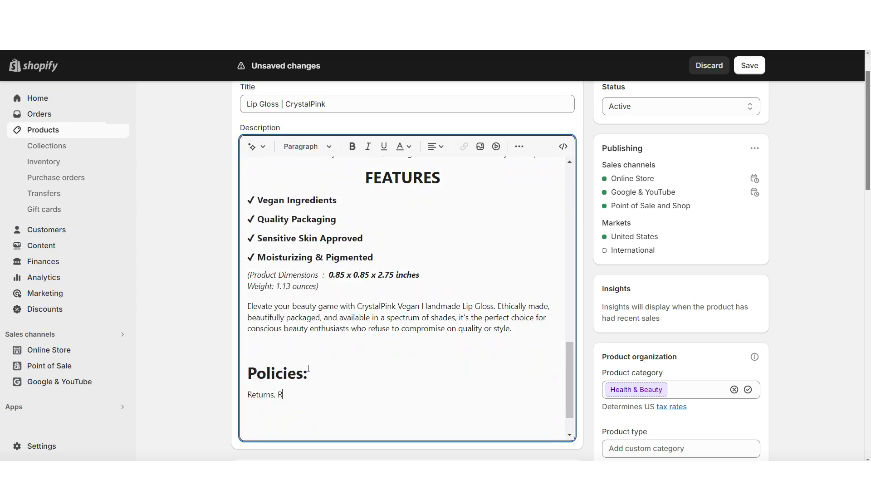
{"action": "type", "text": "licy"}
{"action": "key", "text": "Return"}
{"action": "type", "text": "Terms & Conditions"}
{"action": "scroll", "coordinate": [354, 387], "scroll_direction": "down", "scroll_amount": 2}
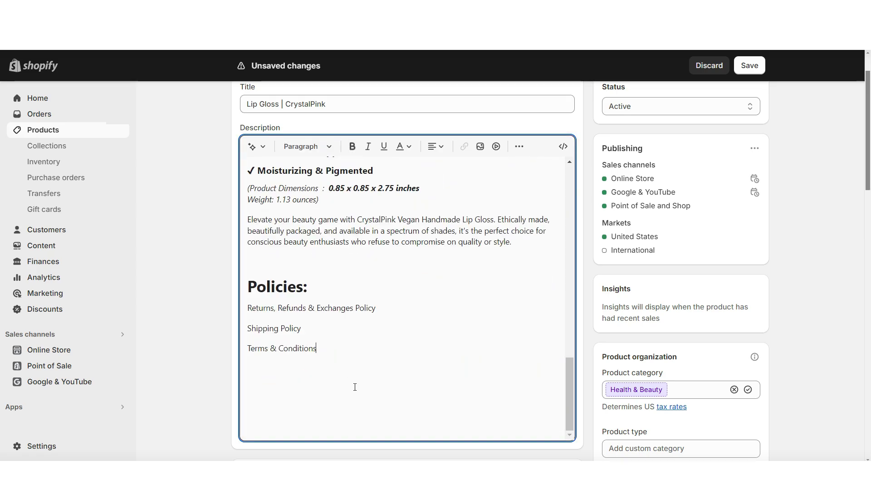
{"action": "triple_click", "coordinate": [329, 314]}
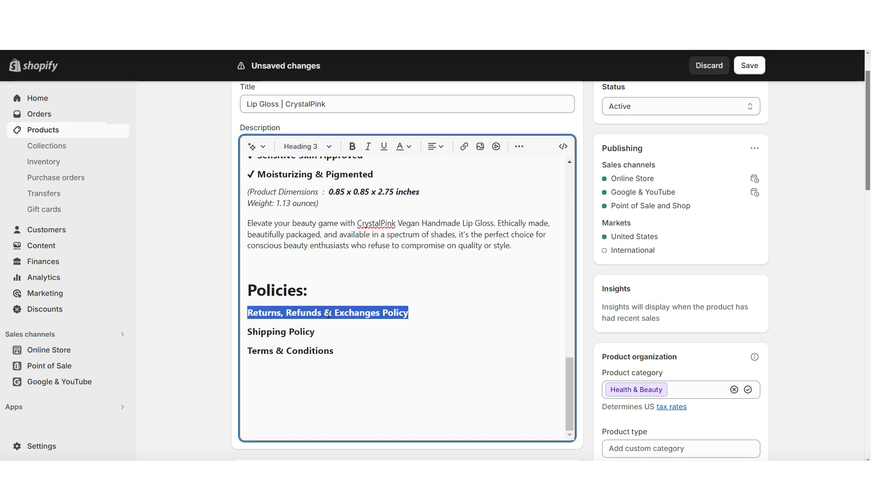
{"action": "left_click", "coordinate": [463, 149]}
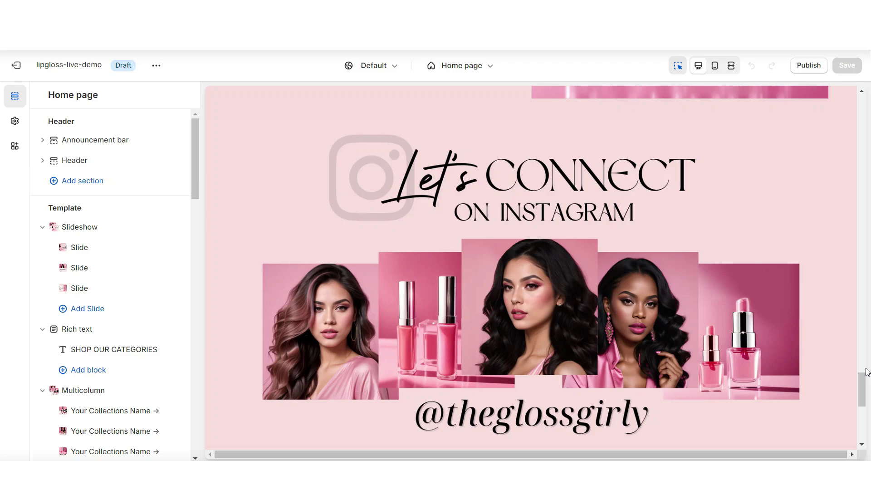
- In the theme editor's Footer section, turn on Show policy links
{"action": "scroll", "coordinate": [867, 372], "scroll_direction": "down", "scroll_amount": 1}
{"action": "scroll", "coordinate": [865, 371], "scroll_direction": "down", "scroll_amount": 3}
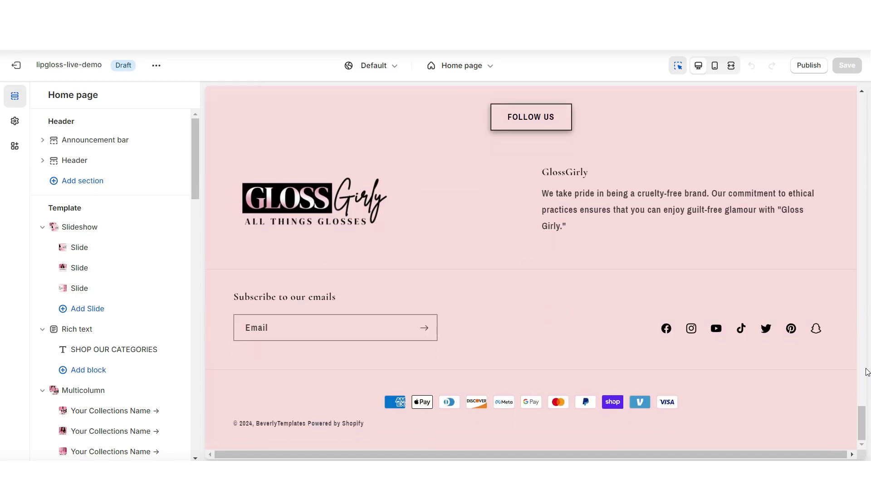
{"action": "left_click", "coordinate": [740, 374]}
{"action": "scroll", "coordinate": [143, 307], "scroll_direction": "down", "scroll_amount": 5}
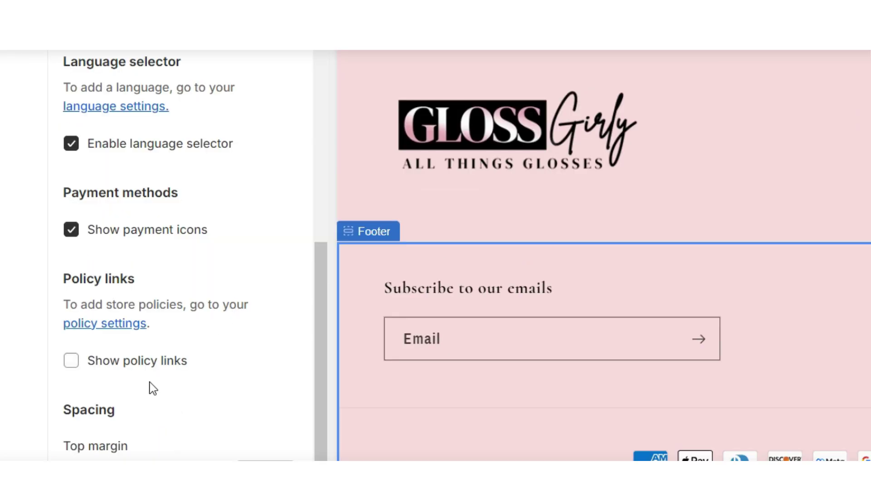
{"action": "left_click", "coordinate": [79, 363]}
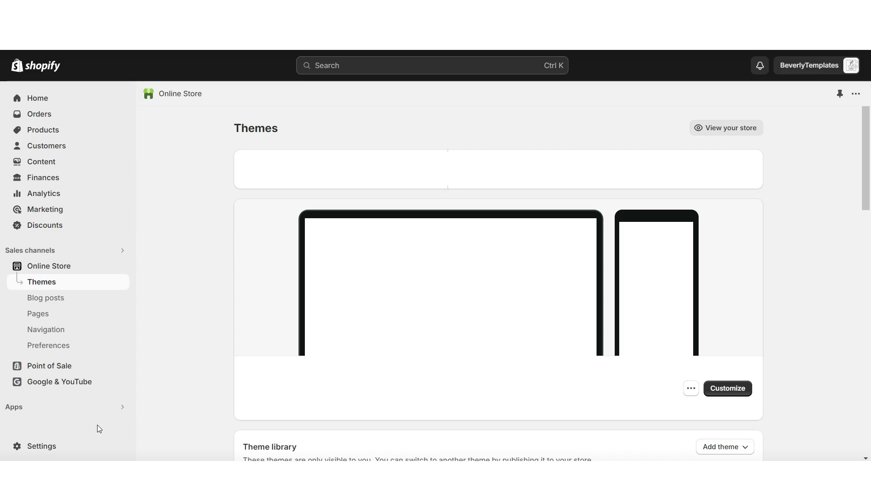
- Open Settings > Policies and copy the refund policy page URL from the address bar
{"action": "left_click", "coordinate": [51, 447]}
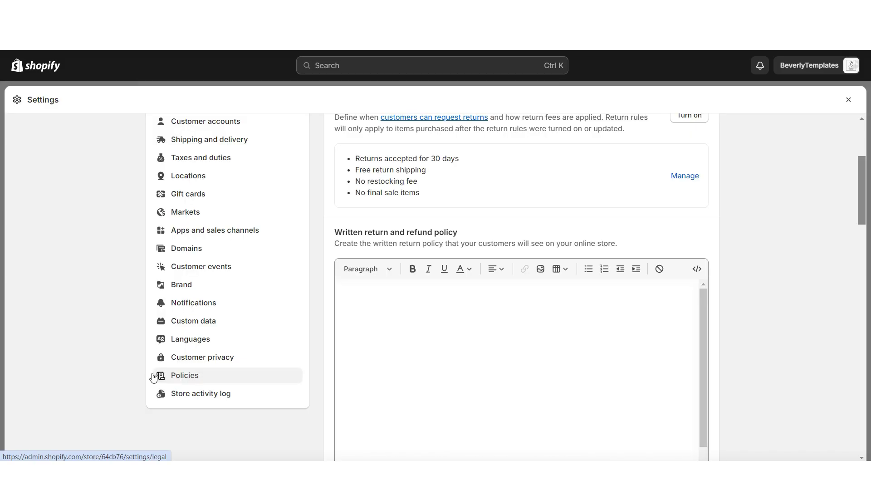
{"action": "scroll", "coordinate": [762, 130], "scroll_direction": "down", "scroll_amount": 2}
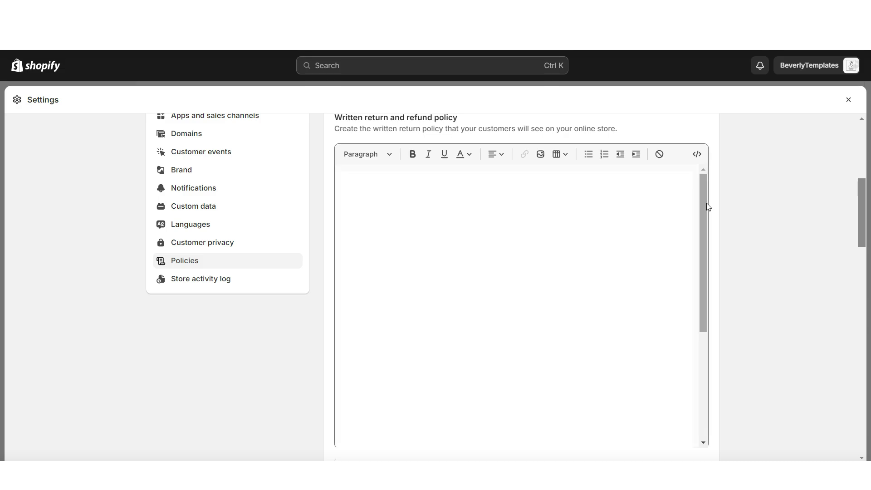
{"action": "scroll", "coordinate": [751, 215], "scroll_direction": "down", "scroll_amount": 5}
{"action": "scroll", "coordinate": [705, 211], "scroll_direction": "down", "scroll_amount": 3}
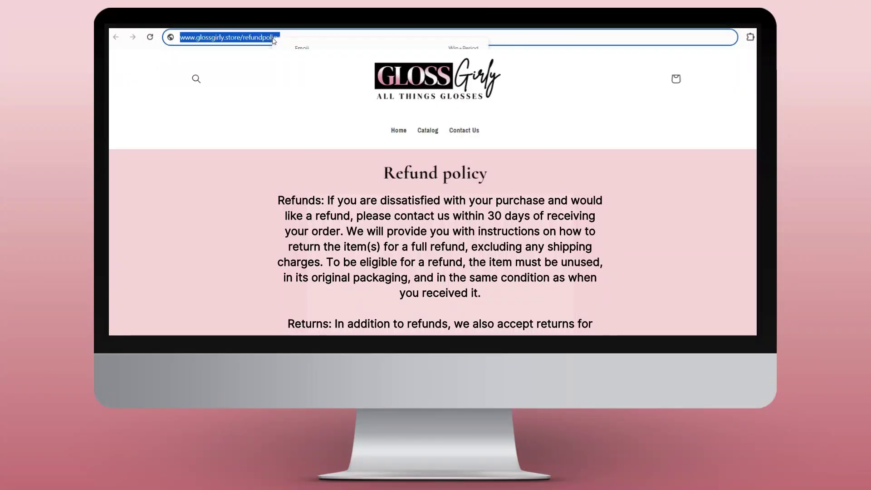
{"action": "right_click", "coordinate": [199, 38]}
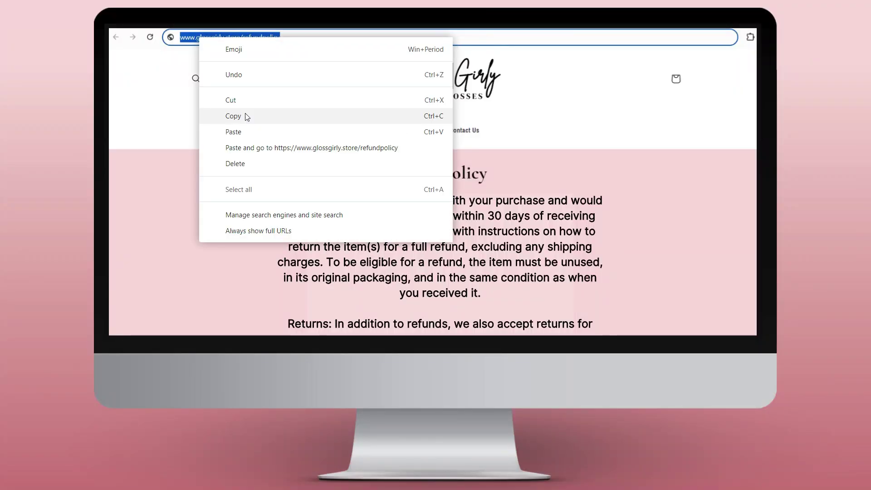
{"action": "left_click", "coordinate": [247, 117]}
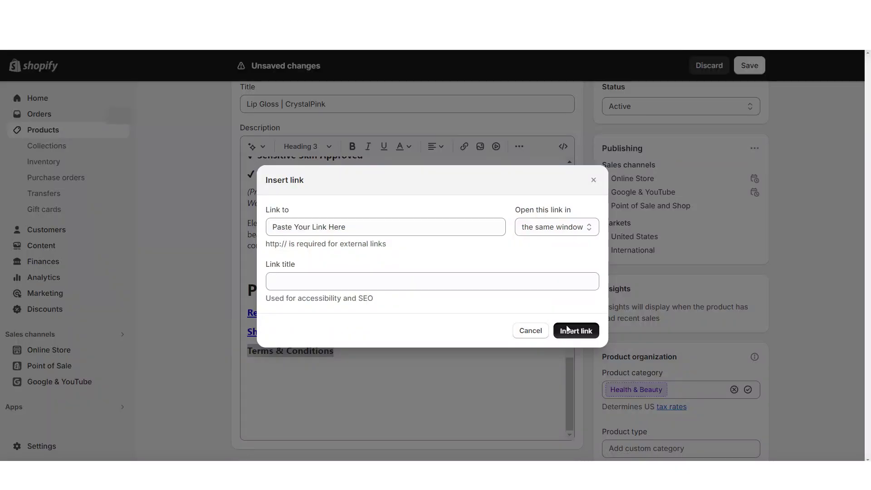
- Link the Terms & Conditions line and make 'HAVE A QUESTION?' a large heading
{"action": "left_click", "coordinate": [576, 330]}
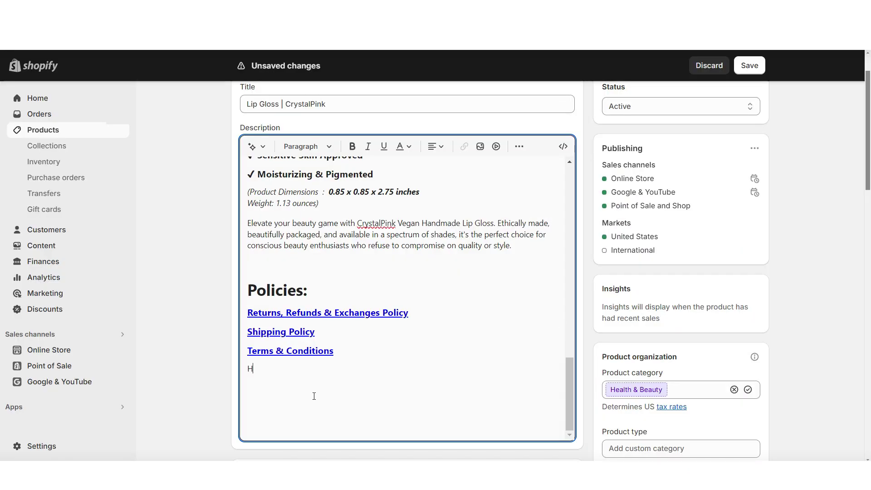
{"action": "type", "text": "AVE A QUESTION?"}
{"action": "left_click", "coordinate": [318, 369]}
{"action": "left_click", "coordinate": [307, 147]}
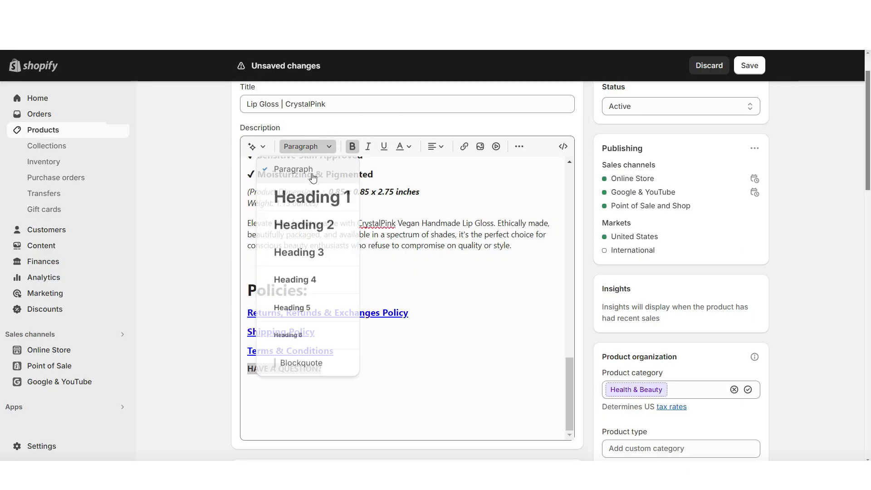
{"action": "left_click", "coordinate": [299, 196]}
- Add a 'Contact Us Here' line below the HAVE A QUESTION? heading
{"action": "key", "text": "Return"}
{"action": "type", "text": "Contact Us Here"}
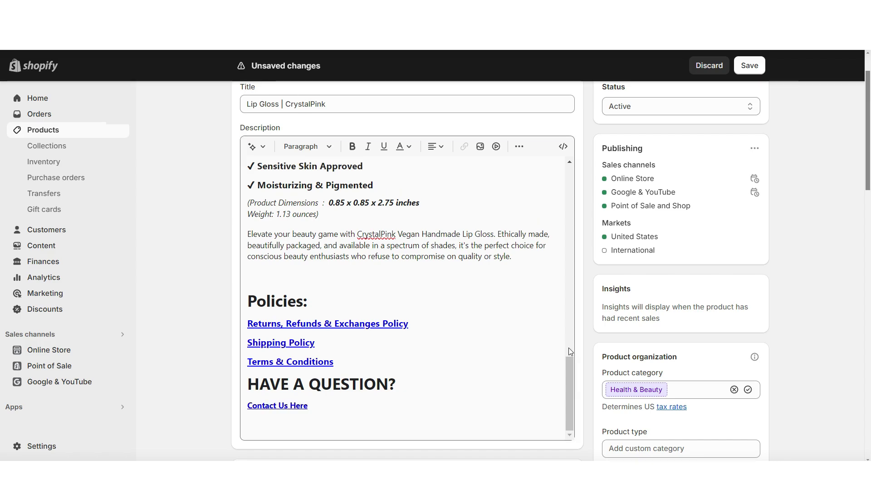
{"action": "scroll", "coordinate": [568, 348], "scroll_direction": "up", "scroll_amount": 5}
{"action": "scroll", "coordinate": [570, 352], "scroll_direction": "up", "scroll_amount": 10}
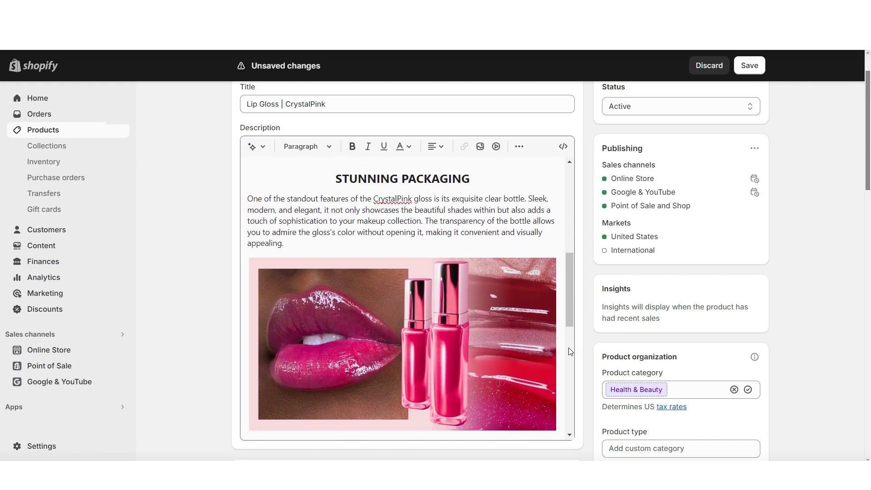
{"action": "scroll", "coordinate": [568, 348], "scroll_direction": "up", "scroll_amount": 3}
{"action": "scroll", "coordinate": [135, 210], "scroll_direction": "down", "scroll_amount": 5}
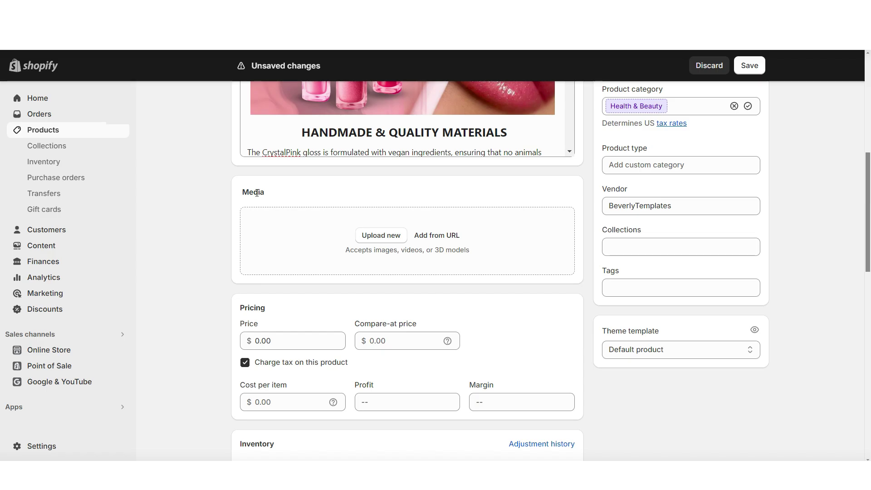
- Upload the lip gloss photos, charge tax, and set the cost per item to $8.00
{"action": "left_click", "coordinate": [255, 232]}
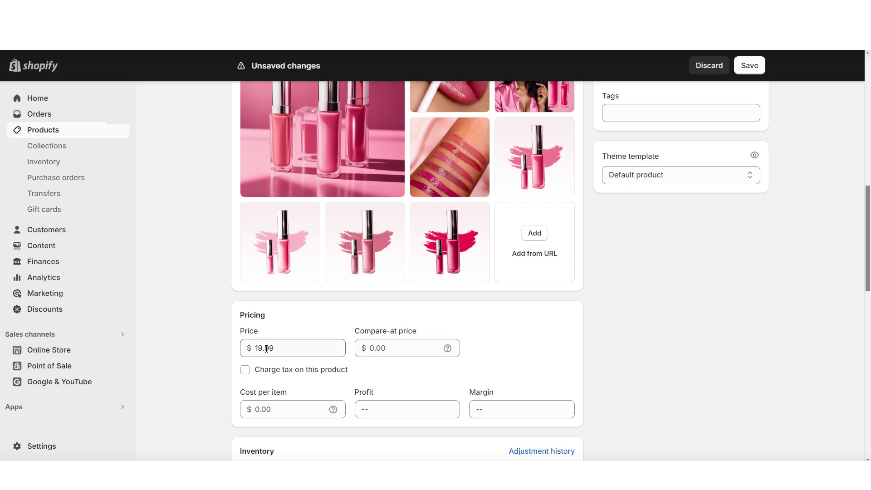
{"action": "left_click", "coordinate": [245, 370]}
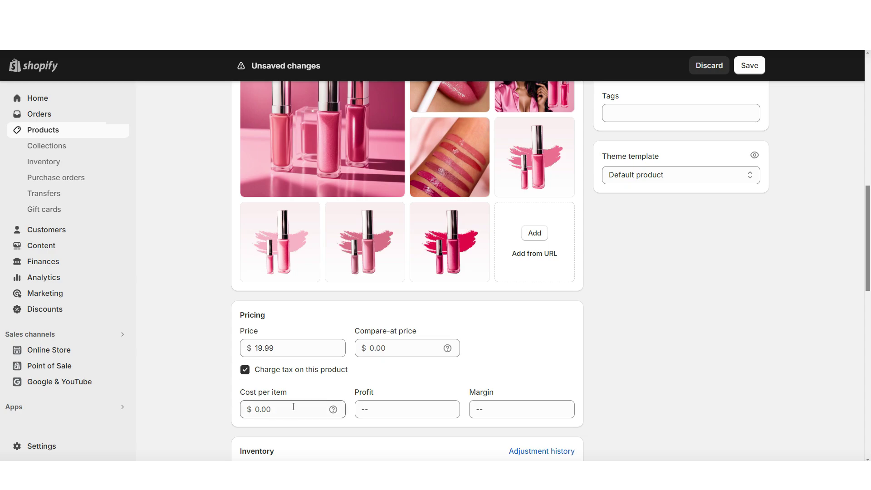
{"action": "left_click", "coordinate": [280, 410]}
{"action": "type", "text": "8"}
{"action": "left_click", "coordinate": [398, 394]}
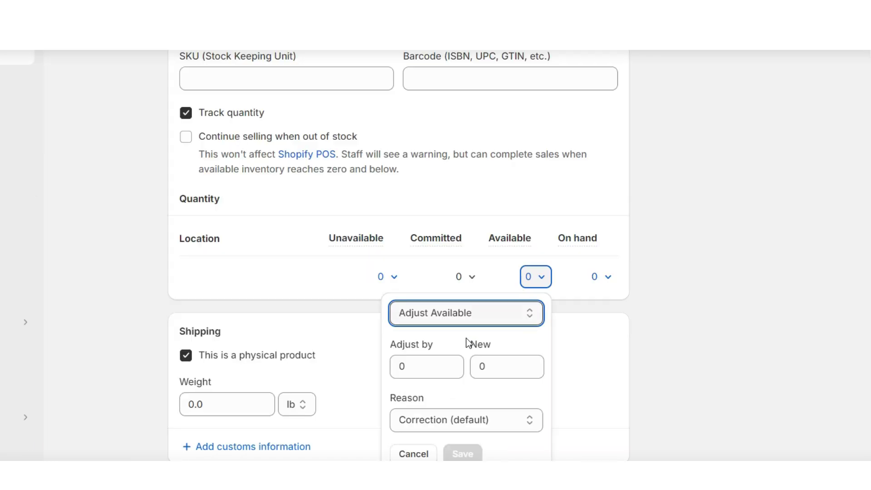
- Add 2000 units to available stock and save the adjustment
{"action": "left_click", "coordinate": [429, 365]}
{"action": "type", "text": "2000"}
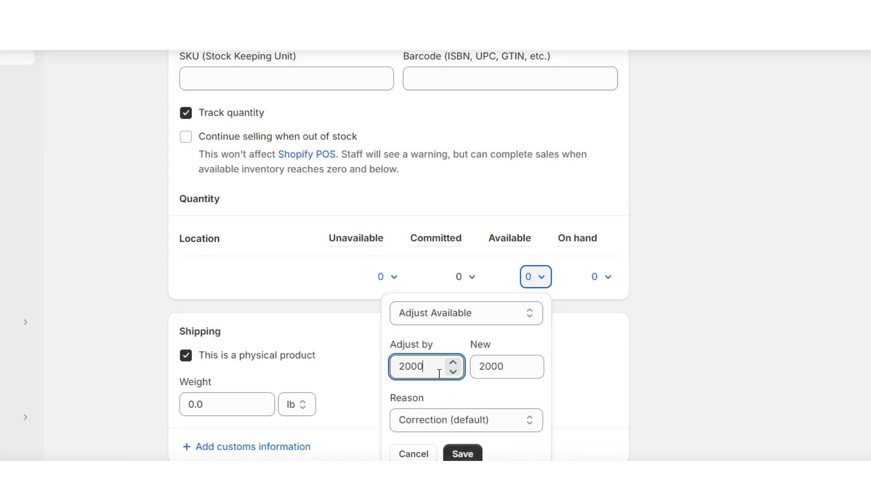
{"action": "left_click", "coordinate": [453, 453]}
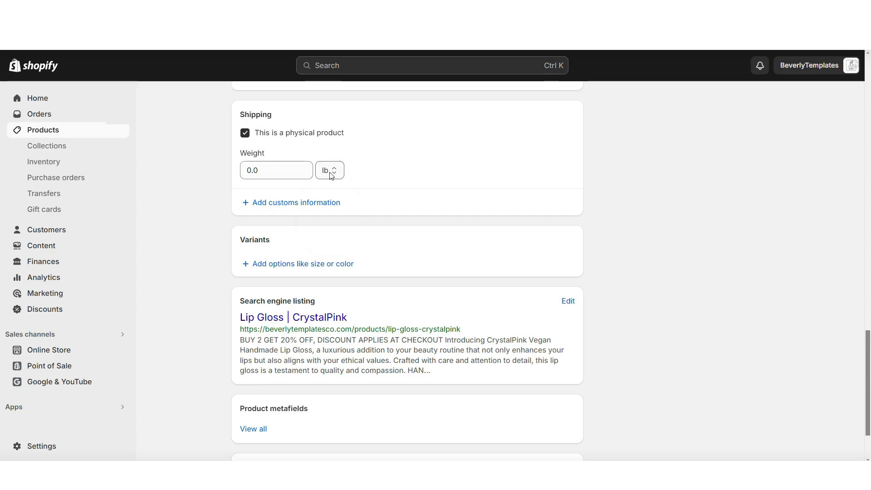
{"action": "left_click", "coordinate": [297, 404]}
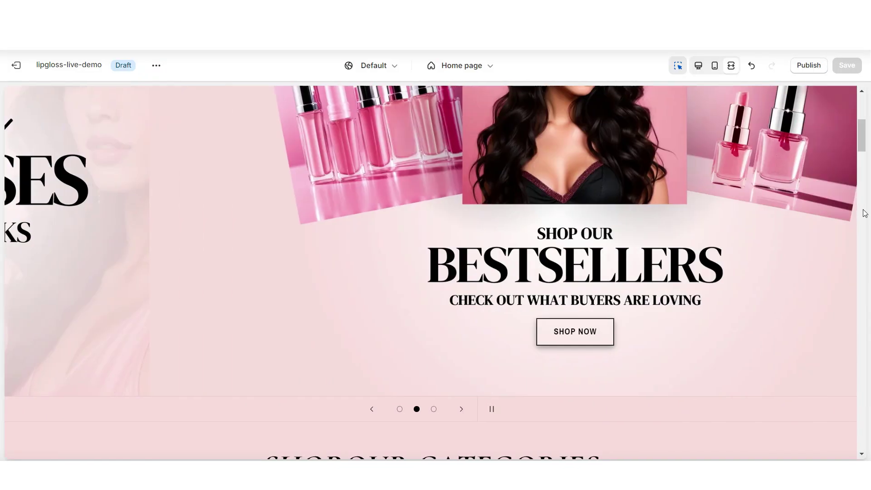
- In the storefront preview, go to Catalog, open Lip Gloss | CrystalPink, and scroll its page
{"action": "scroll", "coordinate": [447, 257], "scroll_direction": "up", "scroll_amount": 7}
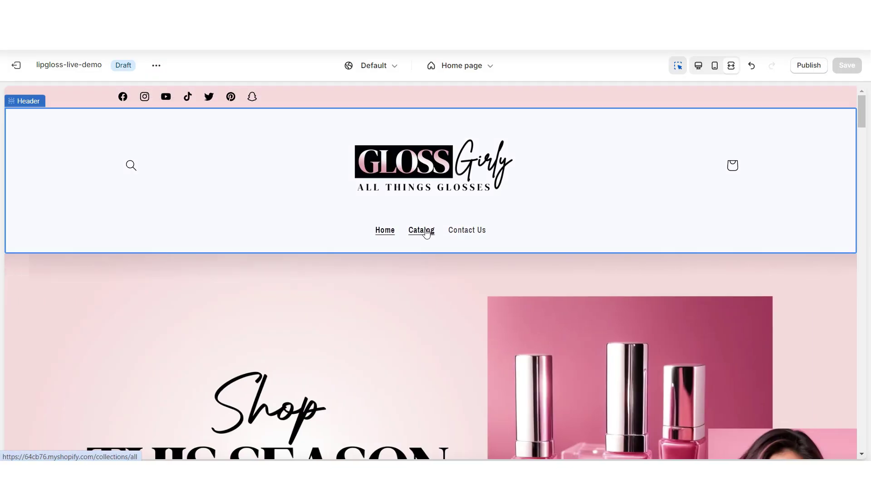
{"action": "left_click", "coordinate": [422, 232]}
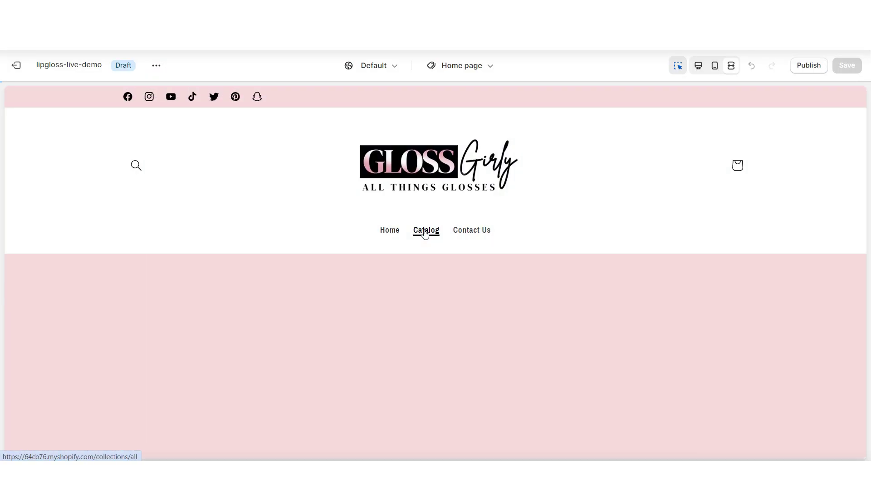
{"action": "left_click", "coordinate": [220, 321]}
{"action": "scroll", "coordinate": [864, 214], "scroll_direction": "down", "scroll_amount": 7}
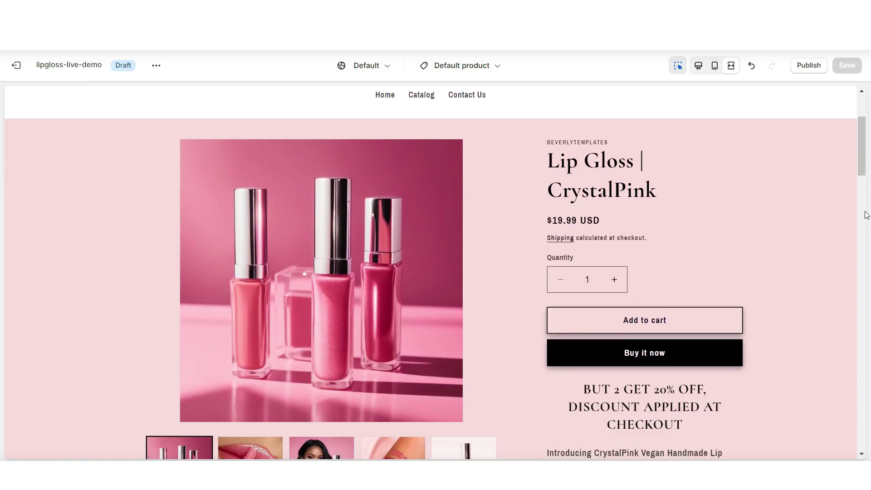
{"action": "scroll", "coordinate": [702, 268], "scroll_direction": "down", "scroll_amount": 15}
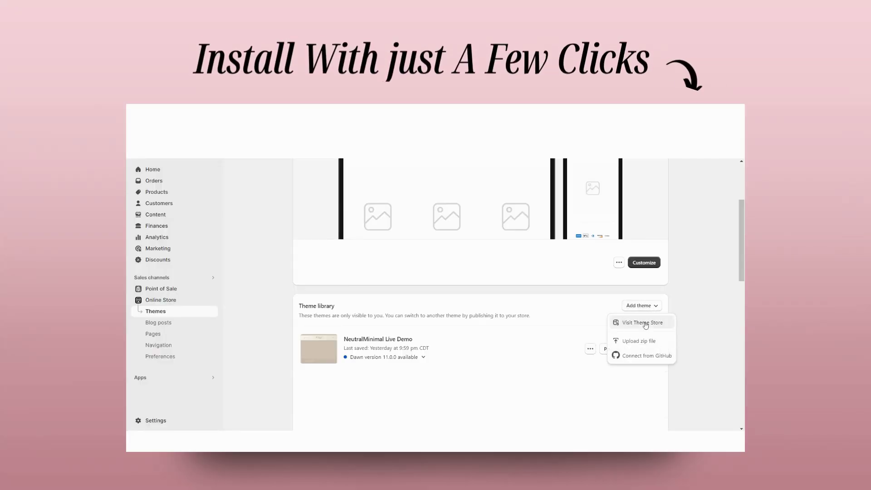
- Upload ShopifyThemeTemplate.zip as a new theme from a zip file
{"action": "left_click", "coordinate": [633, 343]}
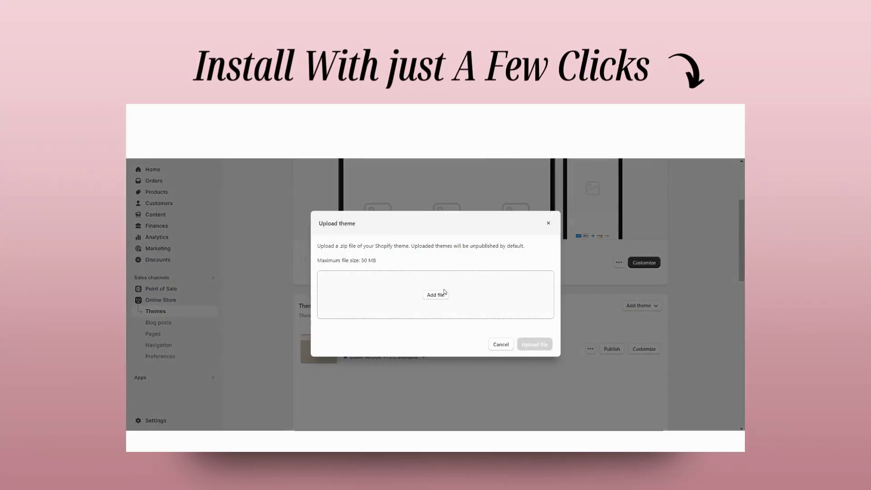
{"action": "left_click", "coordinate": [436, 293]}
{"action": "left_click", "coordinate": [305, 192]}
{"action": "left_click", "coordinate": [478, 414]}
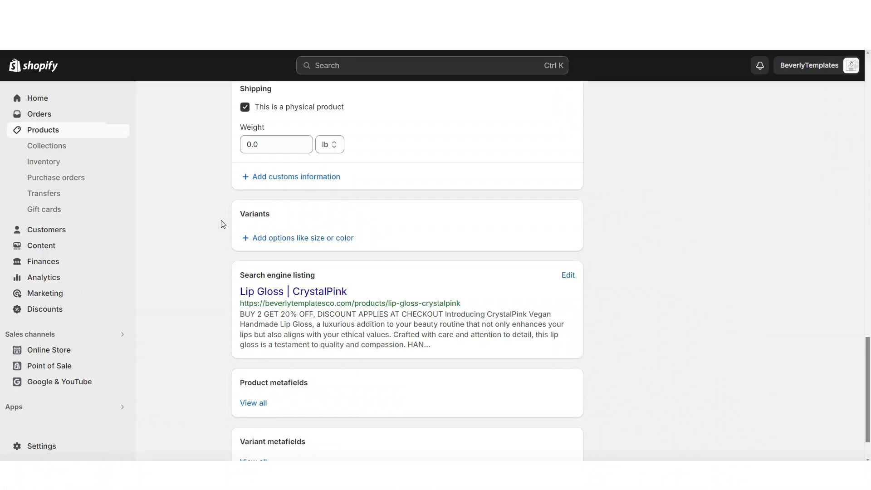
- Create a Shades variant option with its first value, Pink Pigment
{"action": "left_click", "coordinate": [290, 238]}
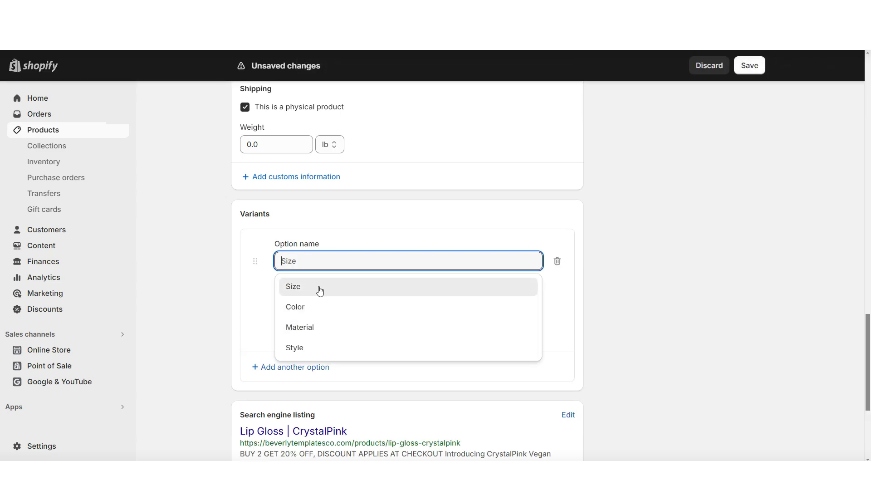
{"action": "type", "text": "Shades"}
{"action": "key", "text": "Return"}
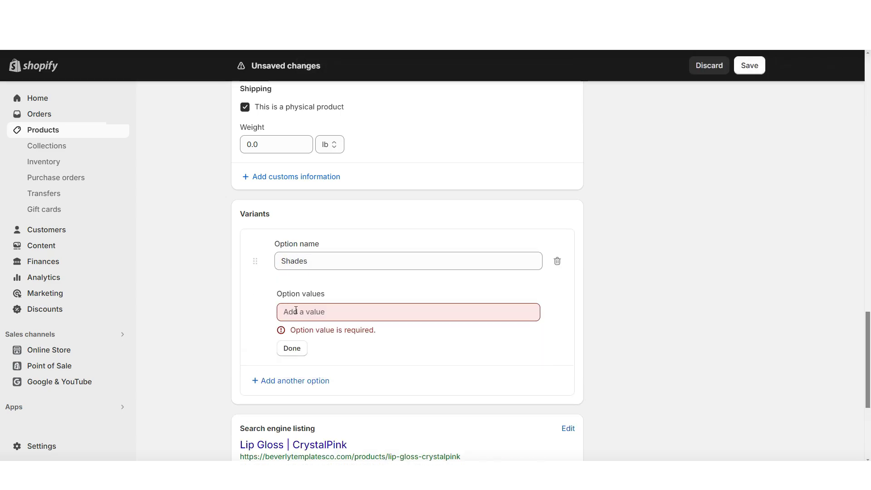
{"action": "left_click", "coordinate": [302, 312]}
{"action": "type", "text": "Pink Pigment"}
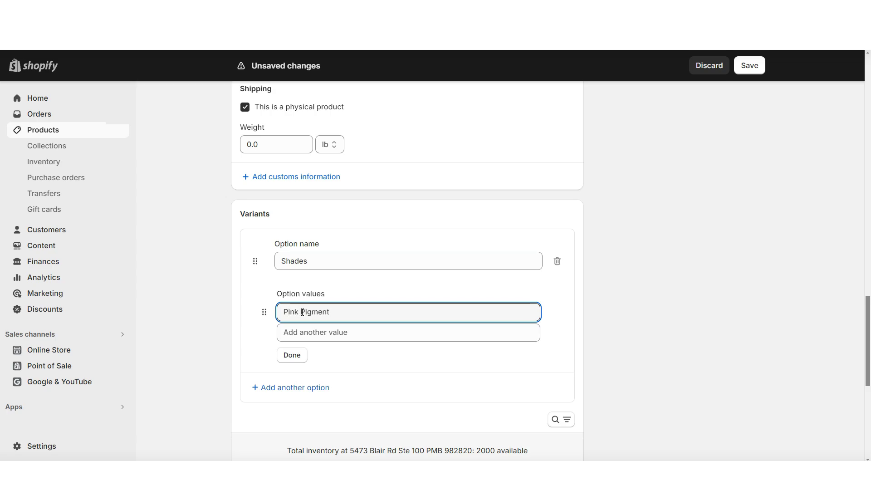
- Add the shades Coastline, Liplicious and Divine, then begin choosing Coastline's variant image
{"action": "left_click", "coordinate": [306, 332]}
{"action": "type", "text": "Coastline"}
{"action": "left_click", "coordinate": [306, 352]}
{"action": "type", "text": "Liplicious"}
{"action": "left_click", "coordinate": [308, 370]}
{"action": "type", "text": "Divine"}
{"action": "left_click", "coordinate": [292, 415]}
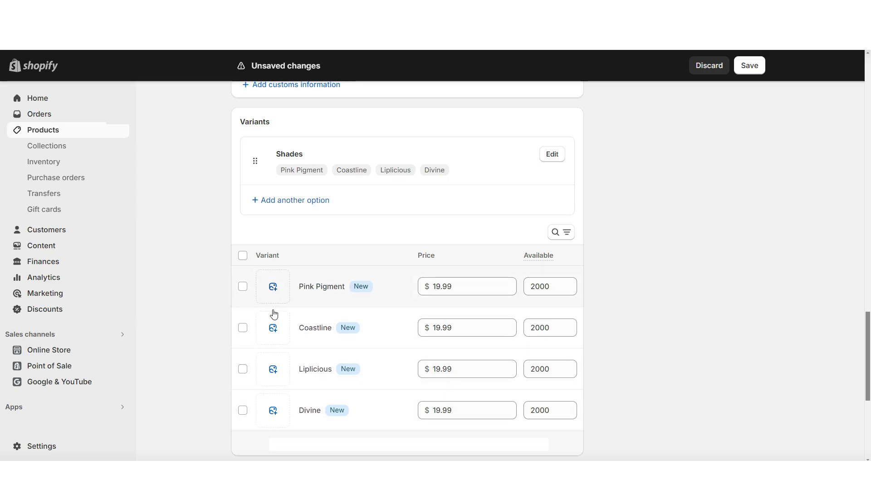
{"action": "left_click", "coordinate": [281, 339]}
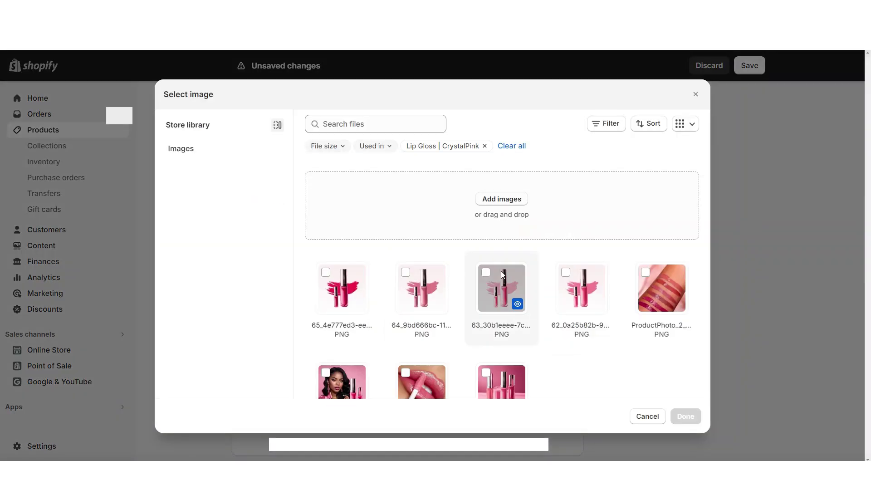
- Attach the pink bottle image to Coastline and keep the product status Active
{"action": "left_click", "coordinate": [422, 288]}
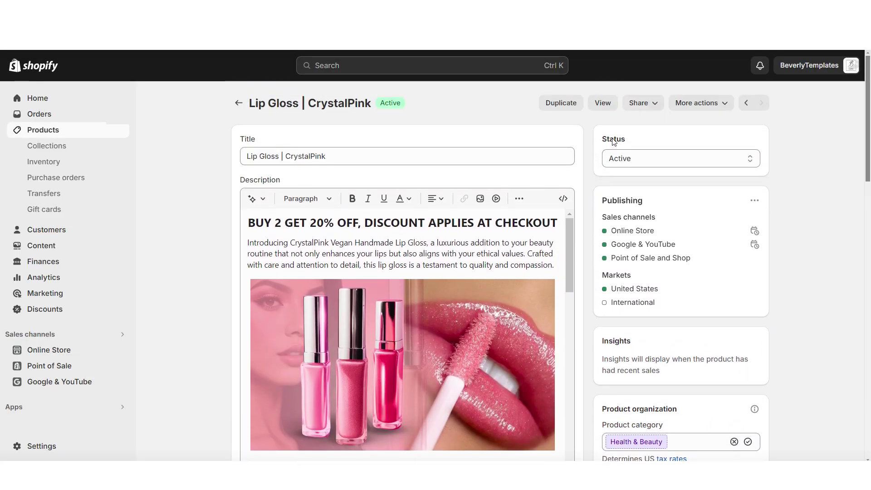
{"action": "left_click", "coordinate": [619, 164]}
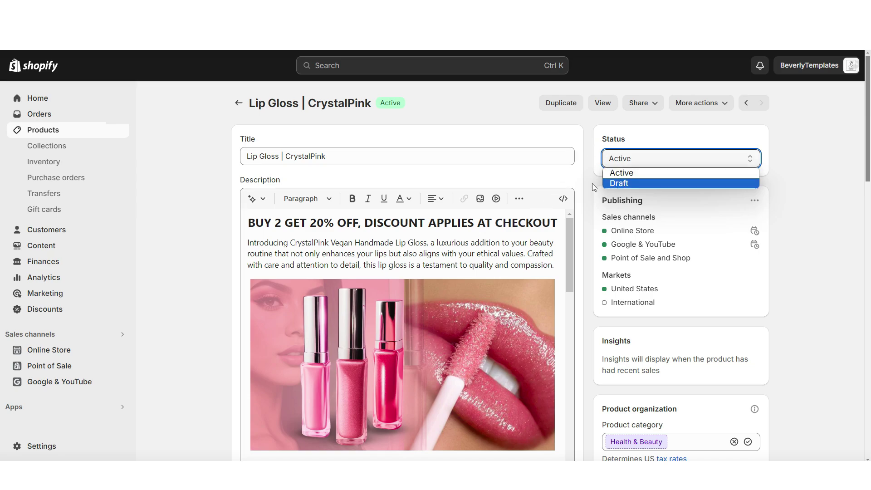
{"action": "scroll", "coordinate": [615, 136], "scroll_direction": "down", "scroll_amount": 6}
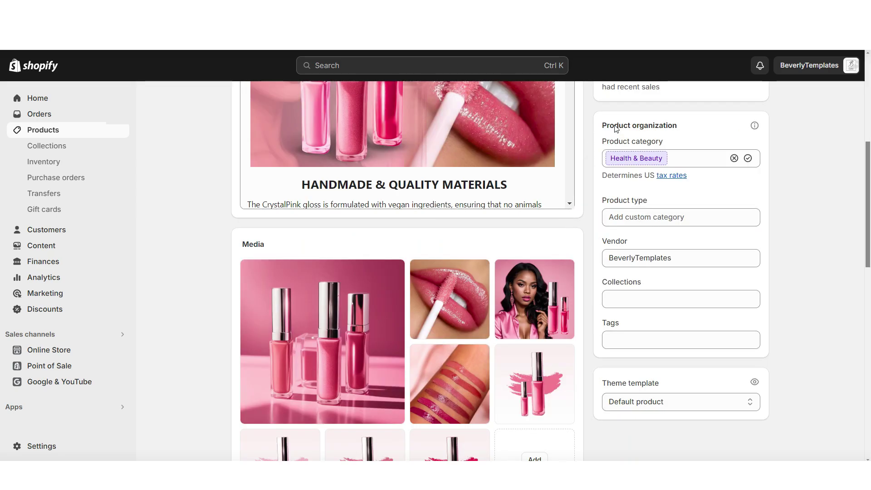
- Keep Health & Beauty as category and add tags lip gloss, makeup, lipstick, gloss, crystalpink
{"action": "left_click", "coordinate": [656, 158]}
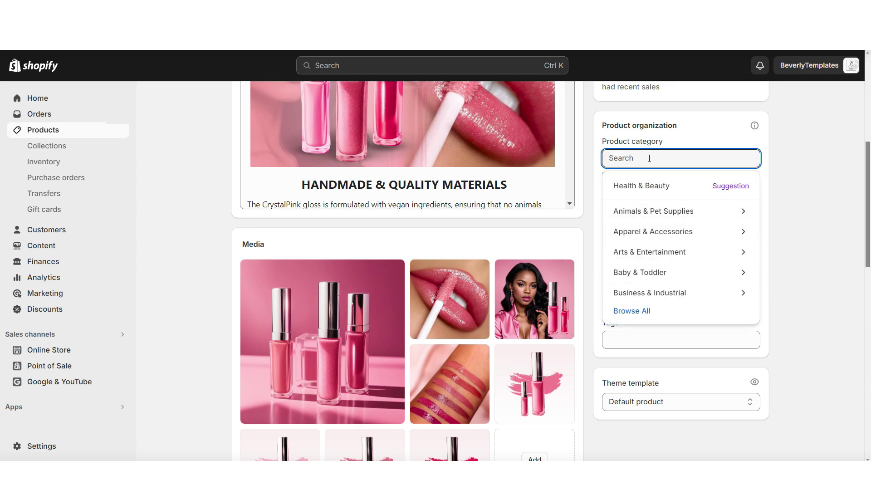
{"action": "left_click", "coordinate": [623, 186]}
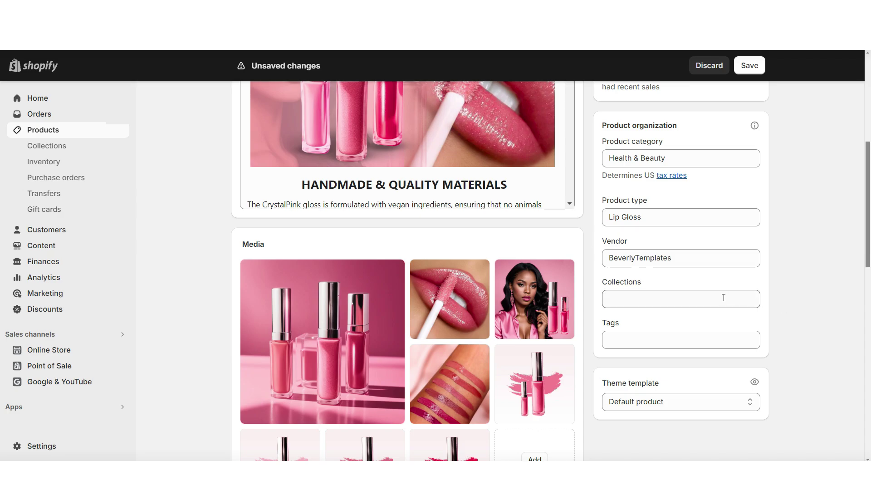
{"action": "left_click", "coordinate": [720, 338]}
{"action": "type", "text": "lip gloss, makeup, lipstick, gloss, crystalpink"}
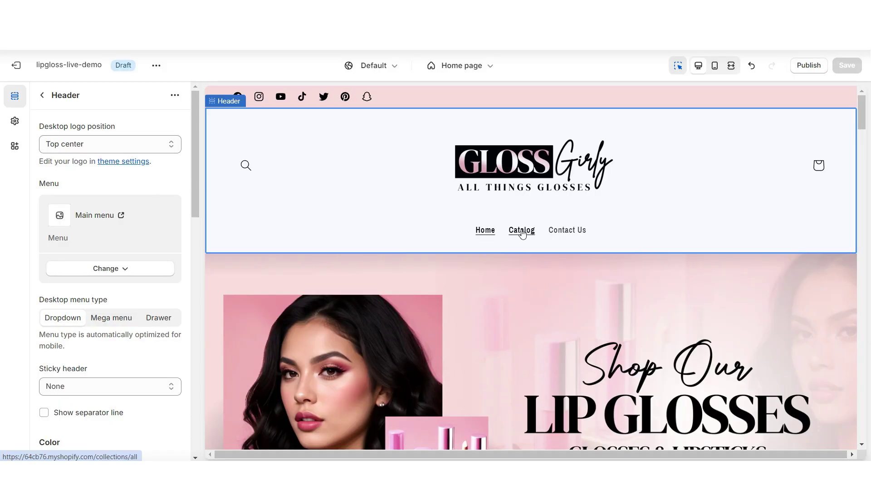
- Open the CrystalPink product page from the Catalog in the theme preview
{"action": "left_click", "coordinate": [522, 230]}
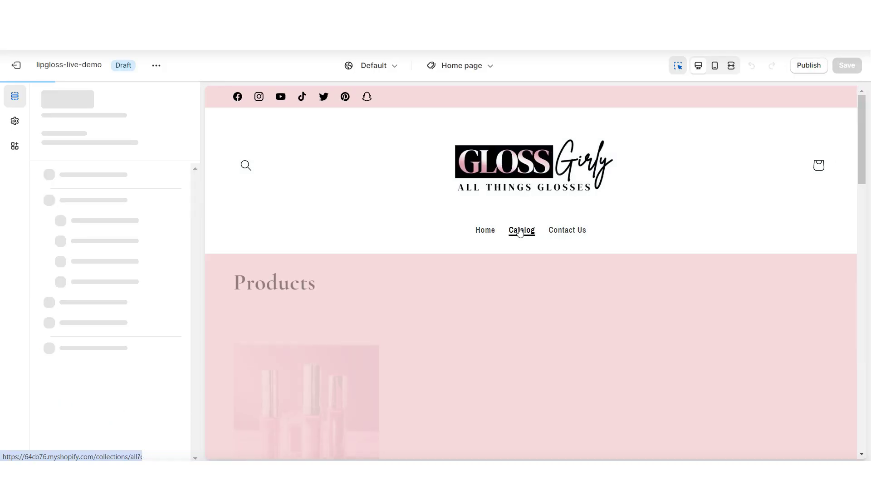
{"action": "left_click", "coordinate": [343, 320]}
{"action": "left_click", "coordinate": [343, 320]}
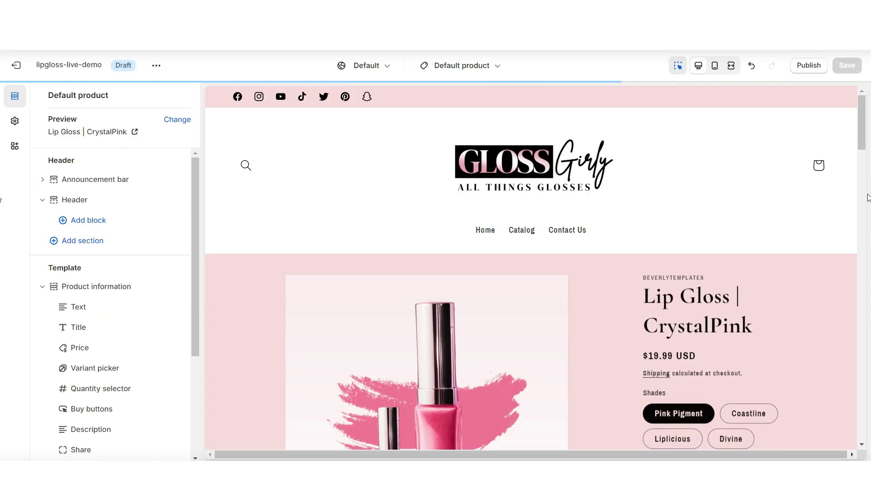
{"action": "scroll", "coordinate": [866, 201], "scroll_direction": "down", "scroll_amount": 5}
{"action": "scroll", "coordinate": [867, 201], "scroll_direction": "down", "scroll_amount": 10}
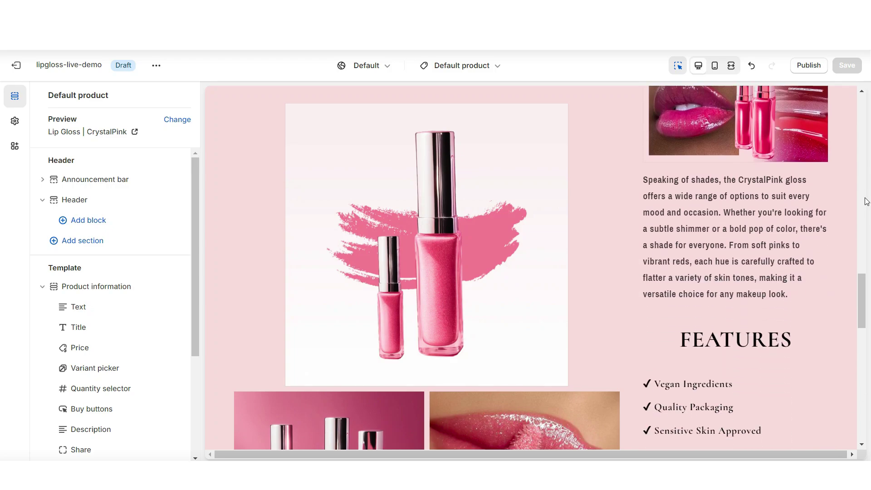
{"action": "scroll", "coordinate": [867, 202], "scroll_direction": "down", "scroll_amount": 3}
{"action": "scroll", "coordinate": [303, 218], "scroll_direction": "up", "scroll_amount": 15}
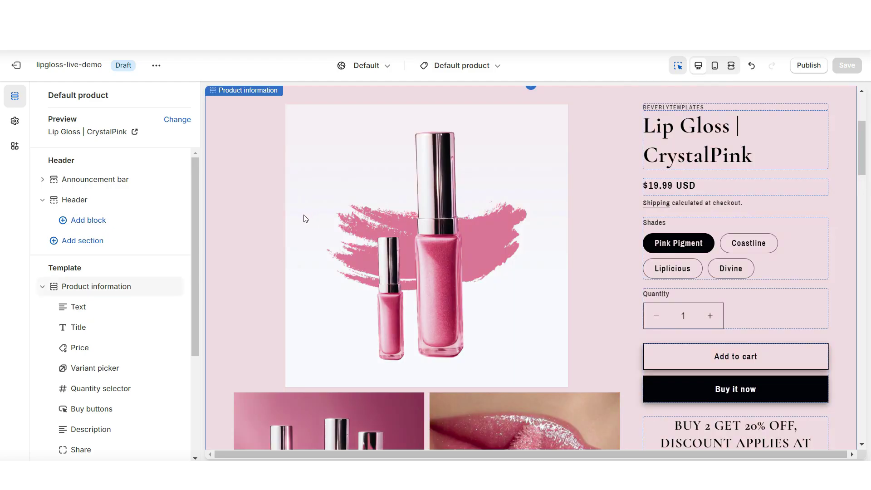
- Set the Product information media desktop layout to a thumbnail carousel
{"action": "left_click", "coordinate": [265, 239]}
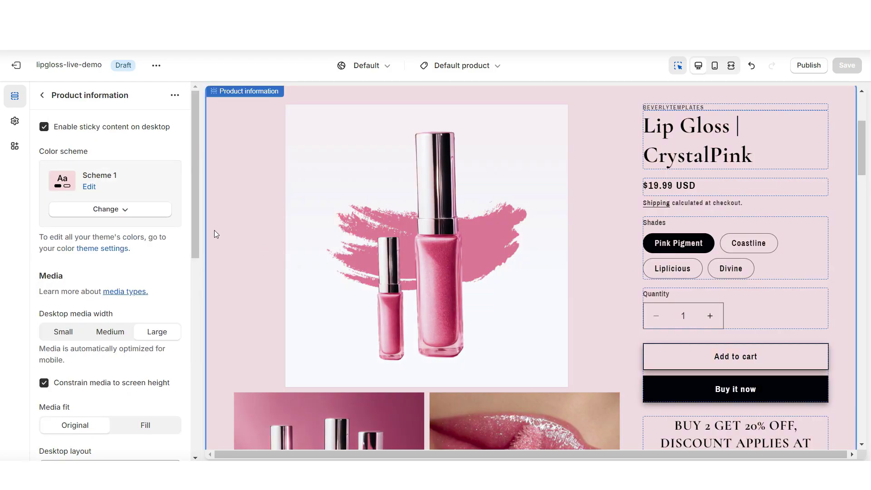
{"action": "scroll", "coordinate": [117, 278], "scroll_direction": "down", "scroll_amount": 3}
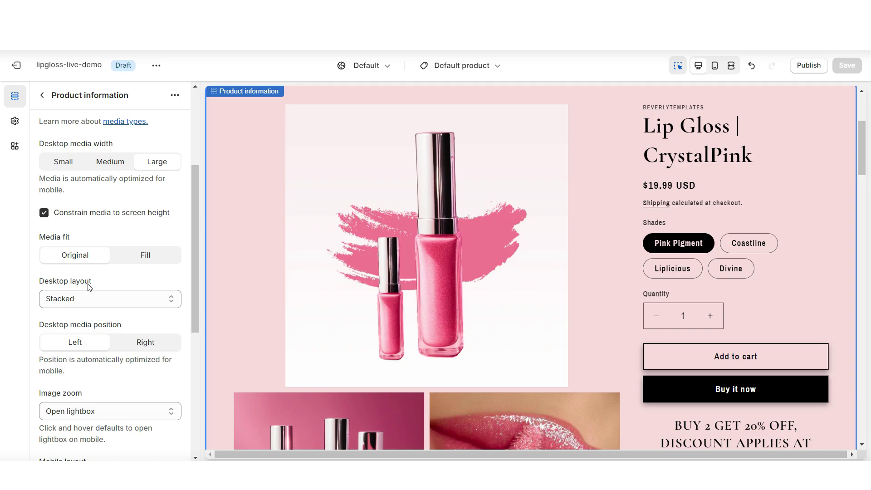
{"action": "left_click", "coordinate": [88, 299]}
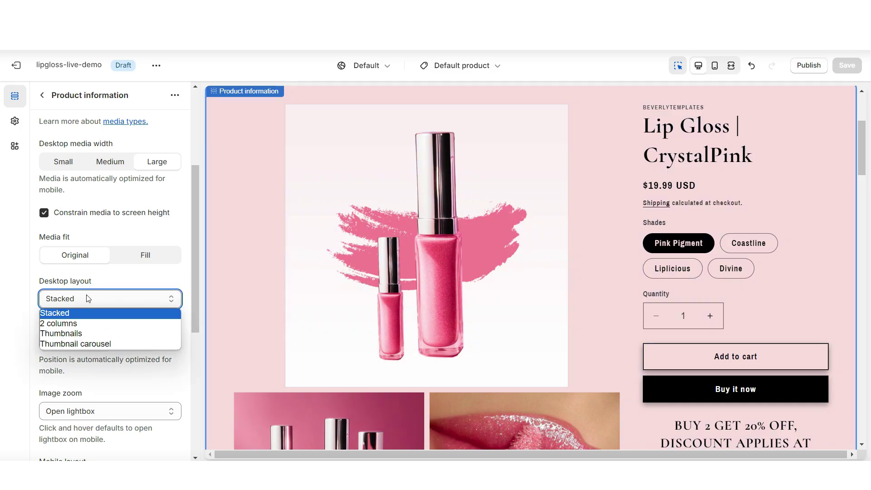
{"action": "left_click", "coordinate": [87, 342]}
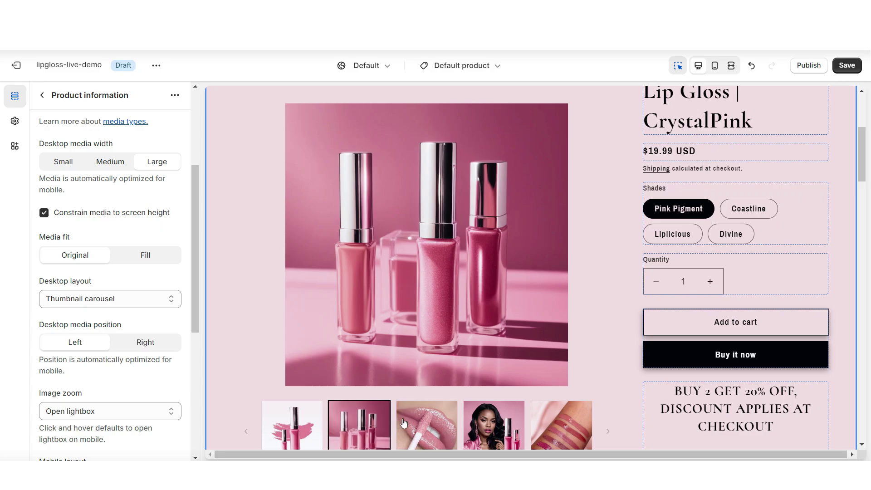
- Preview the lips and woman photos and Coastline and Divine shades; delete then restore the vendor text
{"action": "left_click", "coordinate": [431, 420]}
{"action": "left_click", "coordinate": [484, 429]}
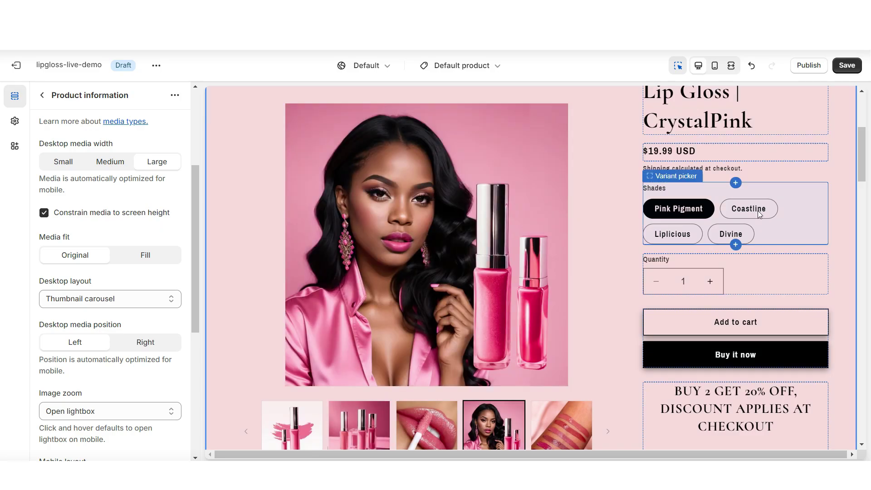
{"action": "left_click", "coordinate": [758, 210]}
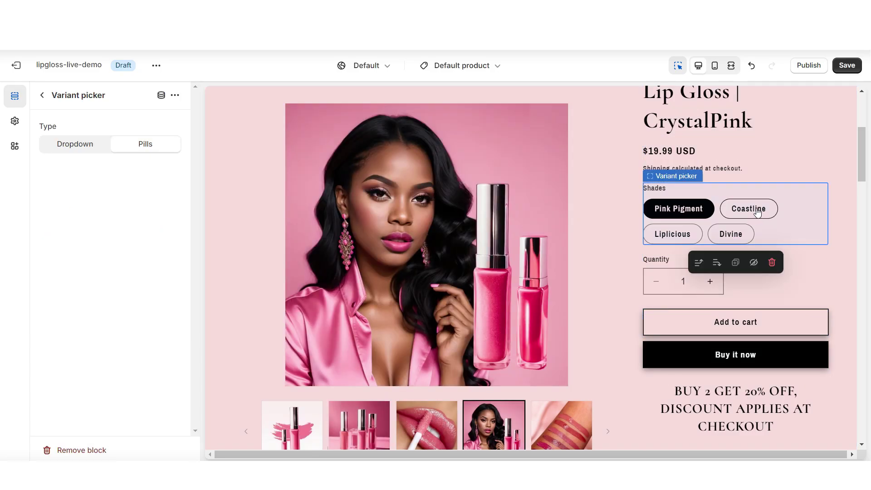
{"action": "left_click", "coordinate": [757, 210]}
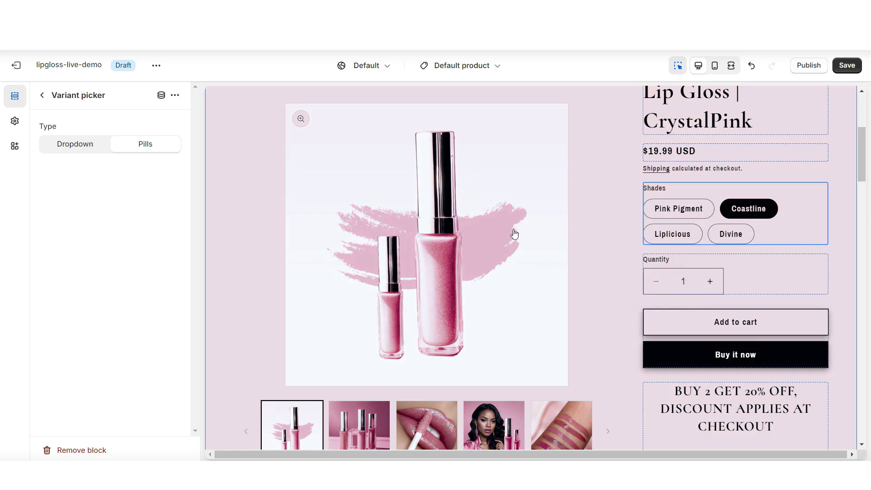
{"action": "left_click", "coordinate": [731, 233]}
{"action": "scroll", "coordinate": [717, 182], "scroll_direction": "up", "scroll_amount": 1}
{"action": "left_click", "coordinate": [701, 119]}
{"action": "left_click", "coordinate": [772, 142]}
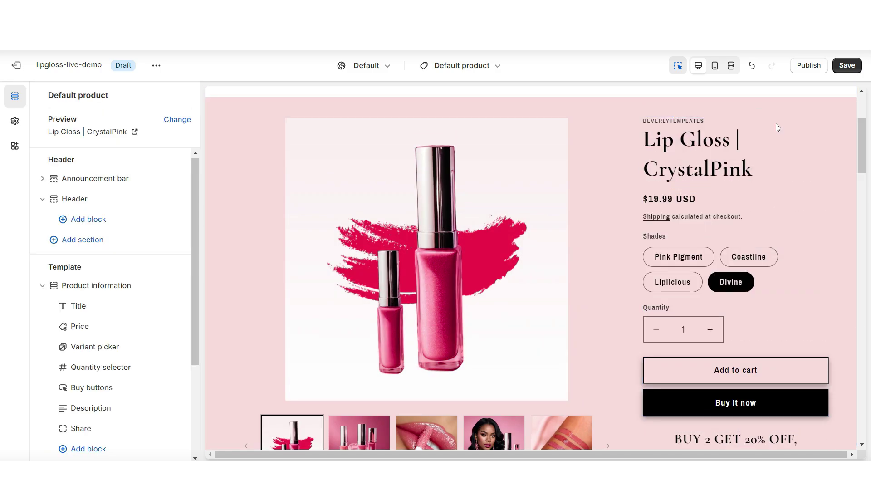
{"action": "key", "text": "ctrl+z"}
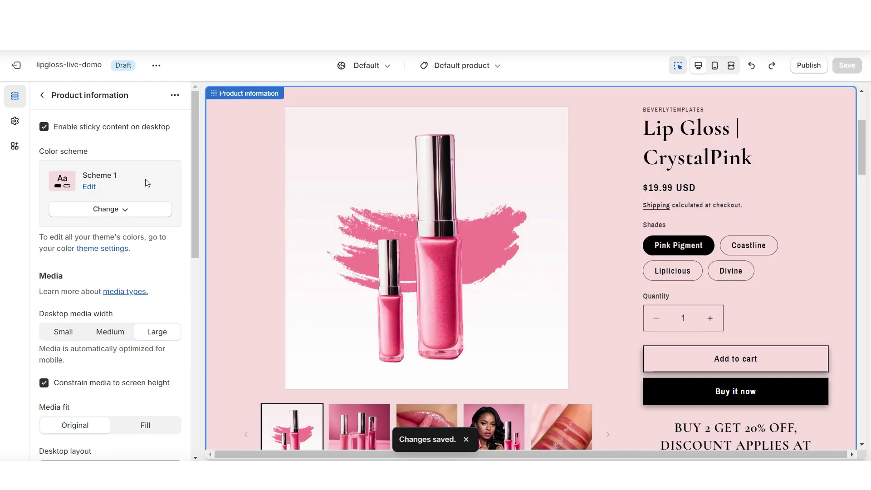
- Uncheck 'Enable sticky content on desktop' in Product information
{"action": "left_click", "coordinate": [56, 128]}
{"action": "scroll", "coordinate": [862, 280], "scroll_direction": "down", "scroll_amount": 3}
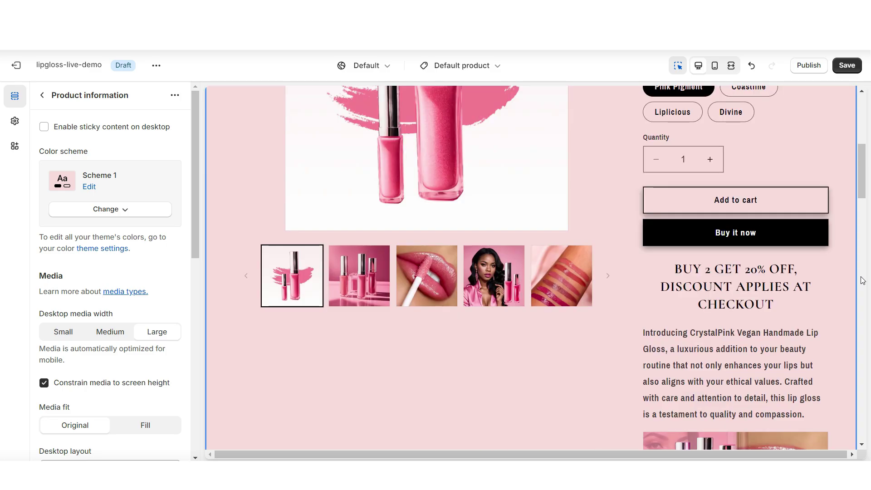
{"action": "scroll", "coordinate": [863, 281], "scroll_direction": "down", "scroll_amount": 10}
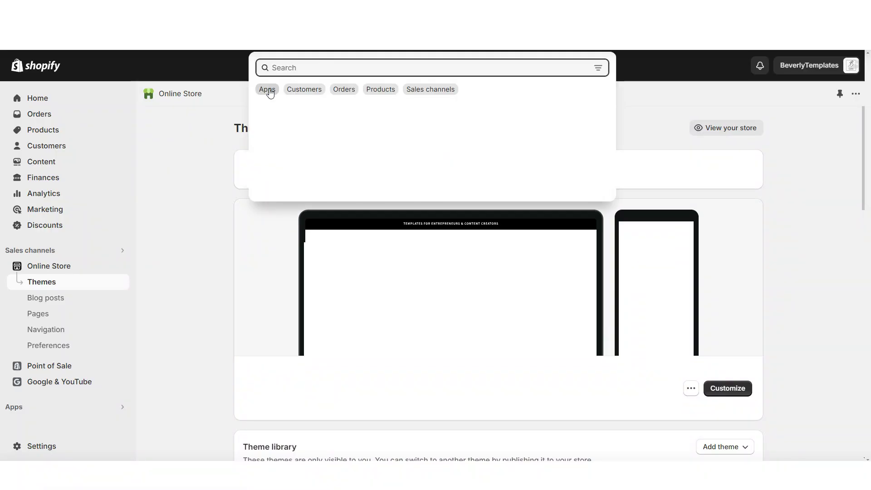
- Find a product reviews app in the Shopify App Store and install Air: Product Reviews app & UGC
{"action": "left_click", "coordinate": [267, 89]}
{"action": "left_click", "coordinate": [319, 207]}
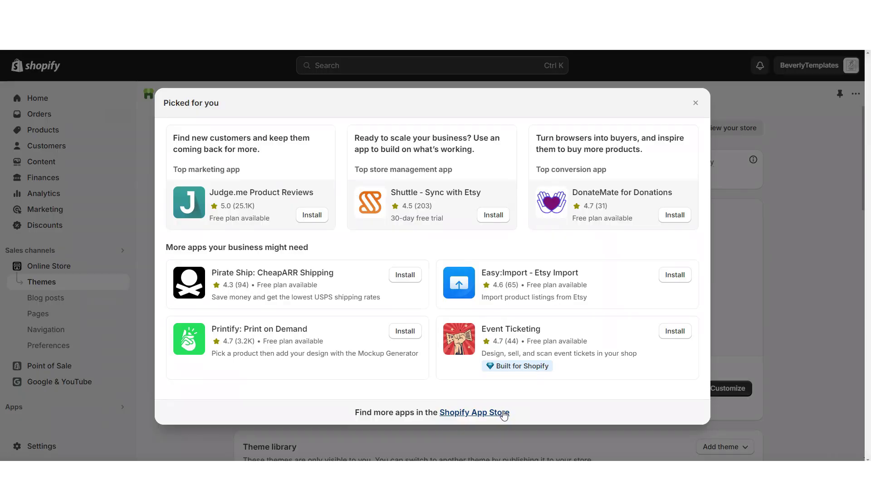
{"action": "left_click", "coordinate": [445, 414]}
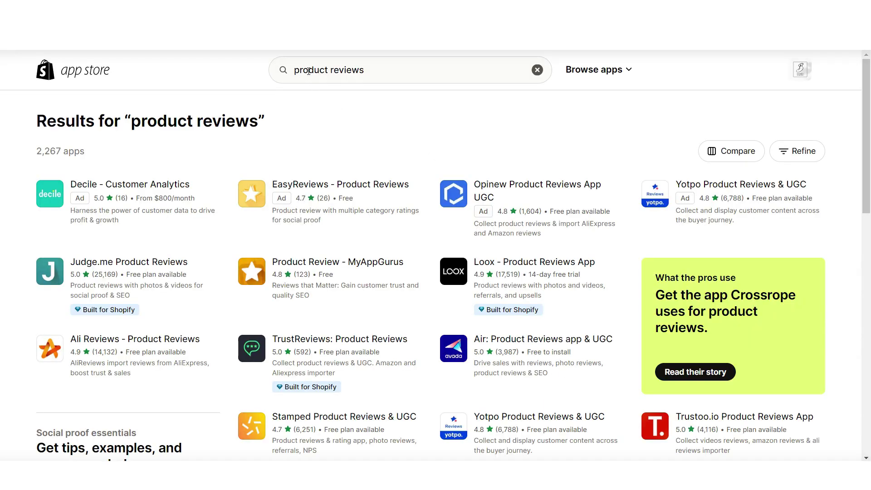
{"action": "scroll", "coordinate": [417, 110], "scroll_direction": "down", "scroll_amount": 1}
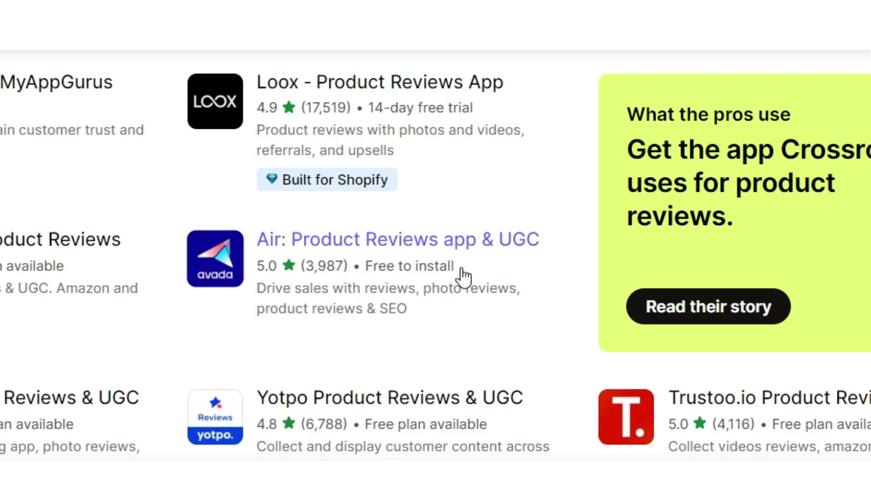
{"action": "left_click", "coordinate": [454, 248]}
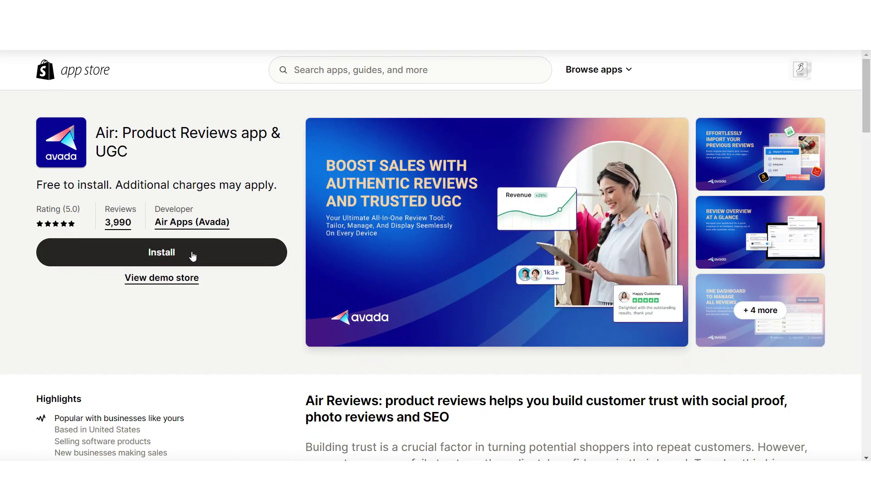
{"action": "left_click", "coordinate": [193, 254]}
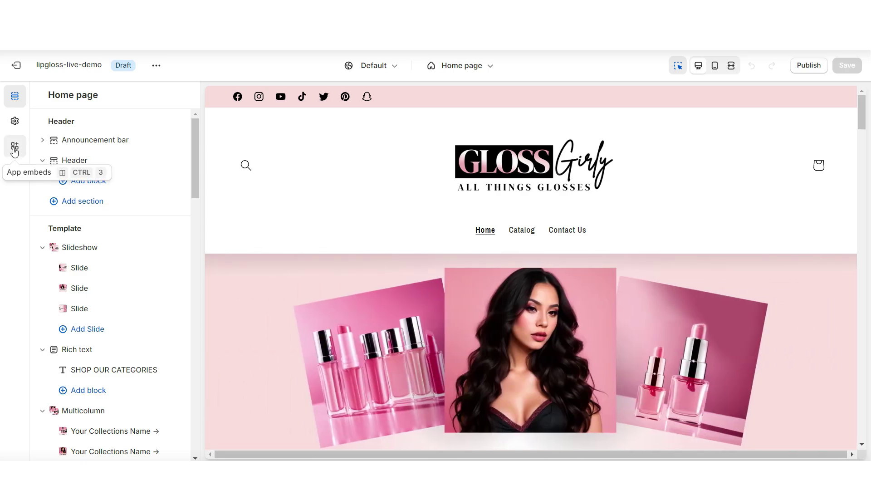
- Turn on the Air Reviews app embed
{"action": "left_click", "coordinate": [15, 148]}
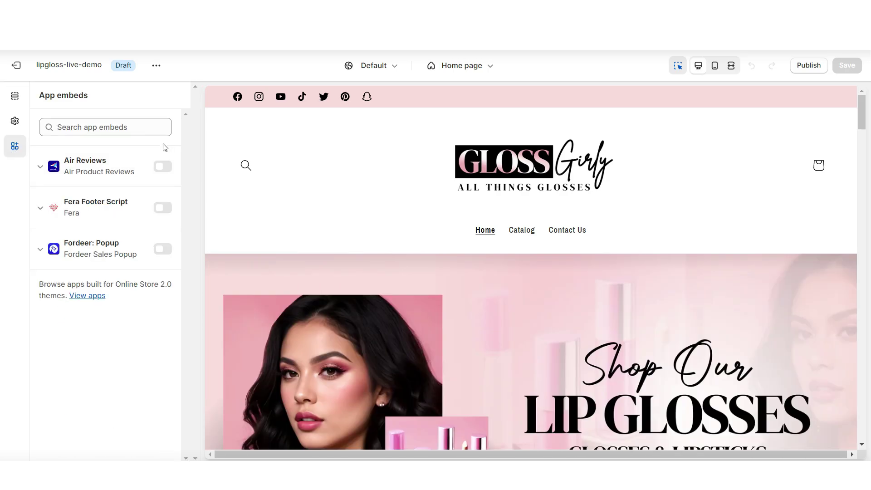
{"action": "left_click", "coordinate": [164, 168]}
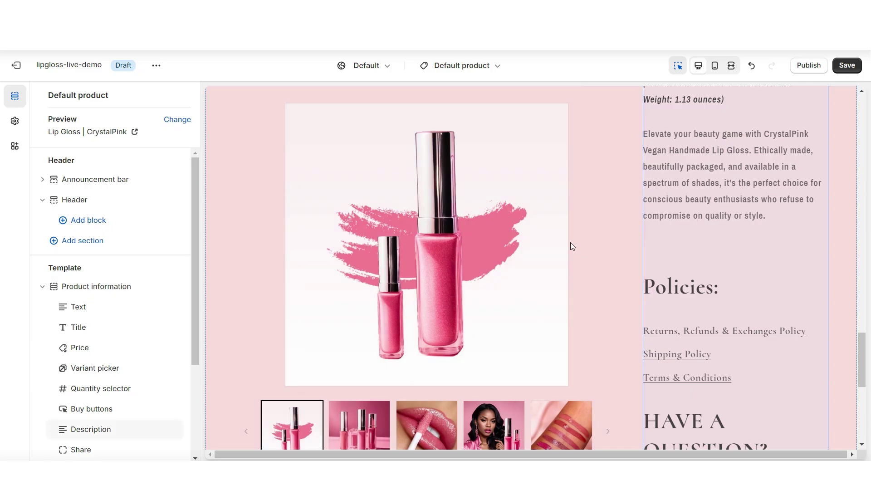
{"action": "scroll", "coordinate": [570, 242], "scroll_direction": "down", "scroll_amount": 4}
- Add an Air Review Box section below the product info with #F6DD29 yellow stars, and save
{"action": "left_click", "coordinate": [531, 301]}
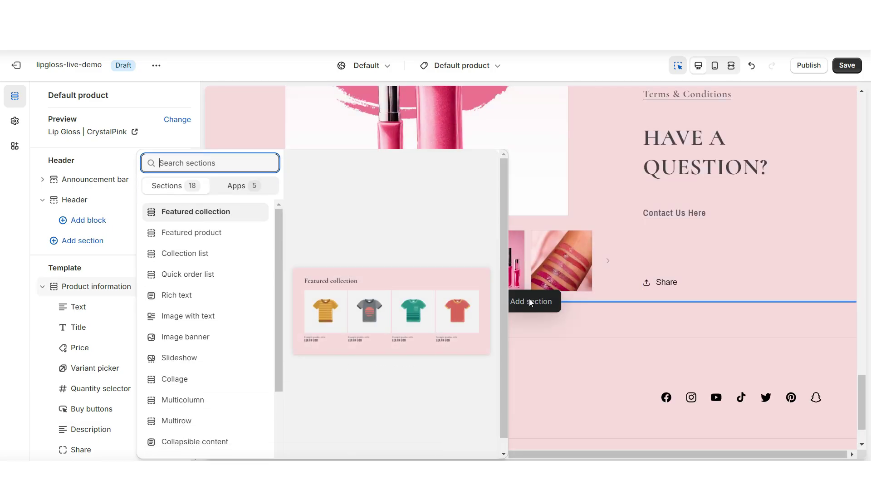
{"action": "left_click", "coordinate": [255, 187]}
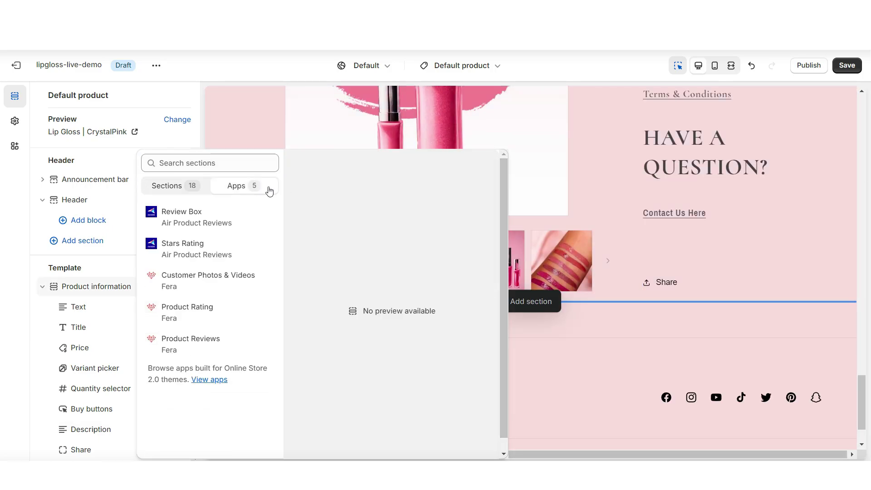
{"action": "left_click", "coordinate": [191, 216]}
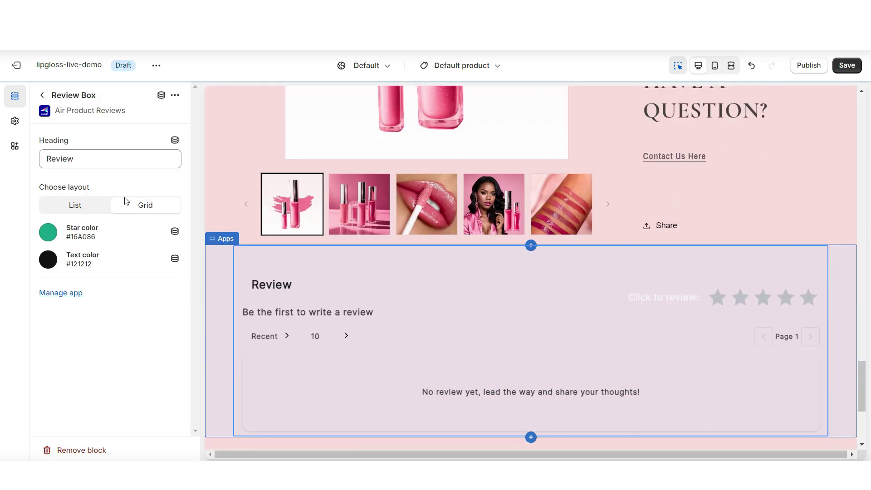
{"action": "left_click", "coordinate": [48, 233]}
{"action": "left_click_drag", "start_coordinate": [81, 253], "coordinate": [123, 255]}
{"action": "left_click", "coordinate": [17, 267]}
{"action": "key", "text": "ctrl+s"}
- Preview the product page at full width, then restore the settings sidebar
{"action": "key", "text": "ctrl+shift+f"}
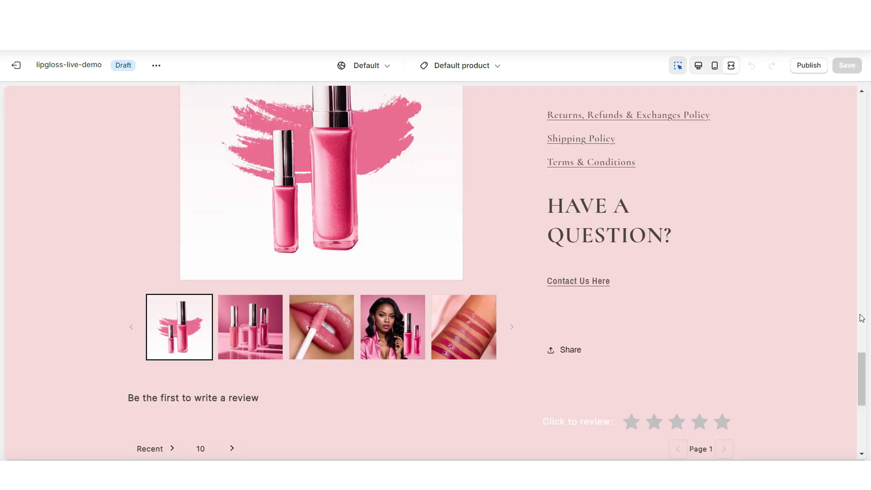
{"action": "scroll", "coordinate": [862, 318], "scroll_direction": "down", "scroll_amount": 5}
{"action": "scroll", "coordinate": [818, 264], "scroll_direction": "up", "scroll_amount": 1}
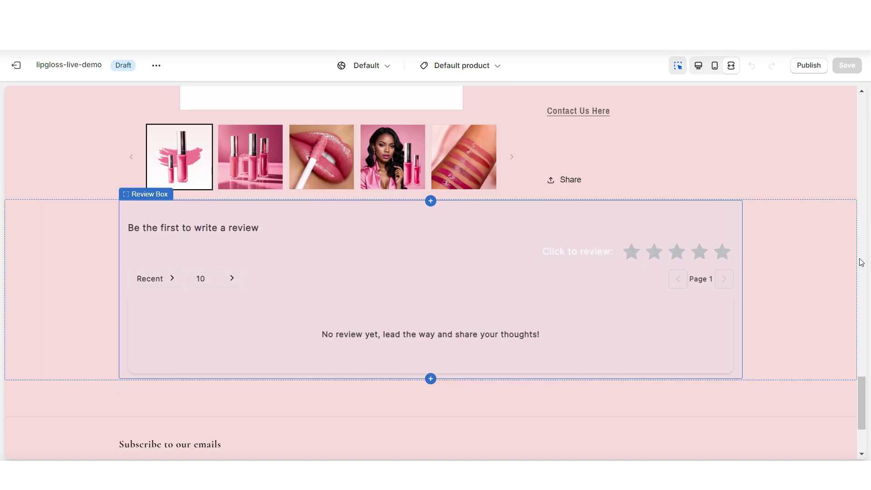
{"action": "scroll", "coordinate": [862, 268], "scroll_direction": "up", "scroll_amount": 1}
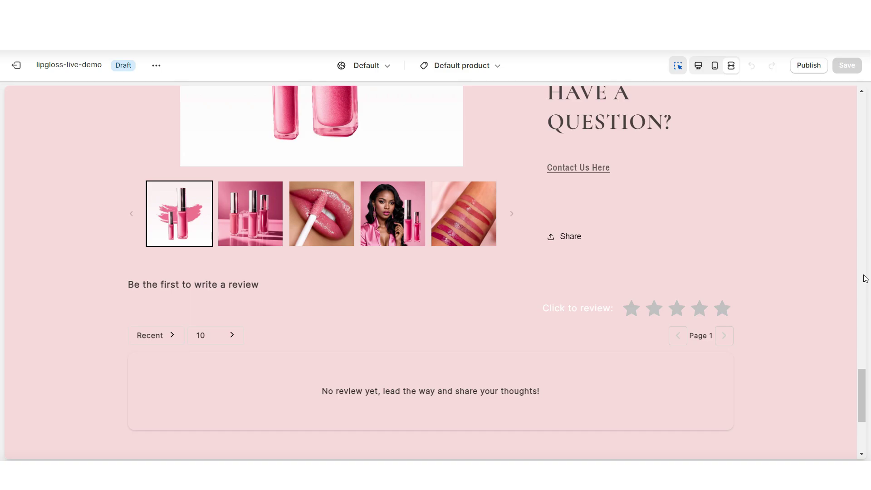
{"action": "key", "text": "ctrl+shift+f"}
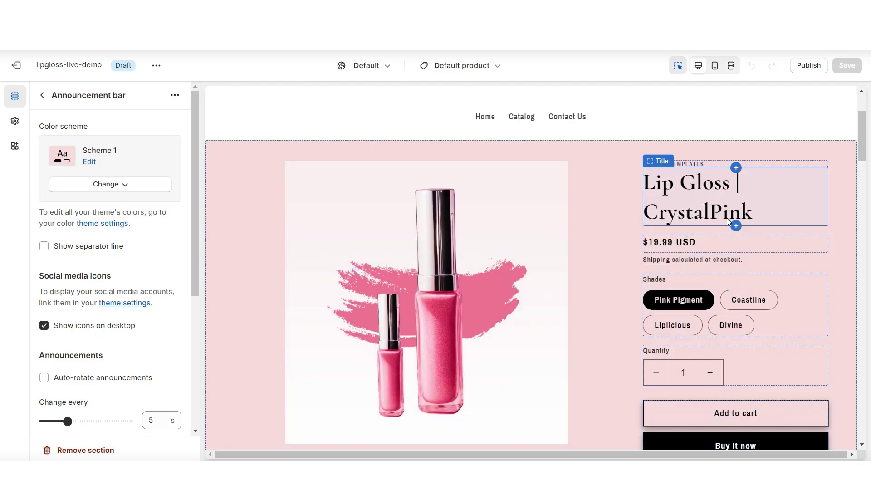
- Add the Air Stars Rating app block beneath the lip gloss title and check the reviews section
{"action": "left_click", "coordinate": [736, 226]}
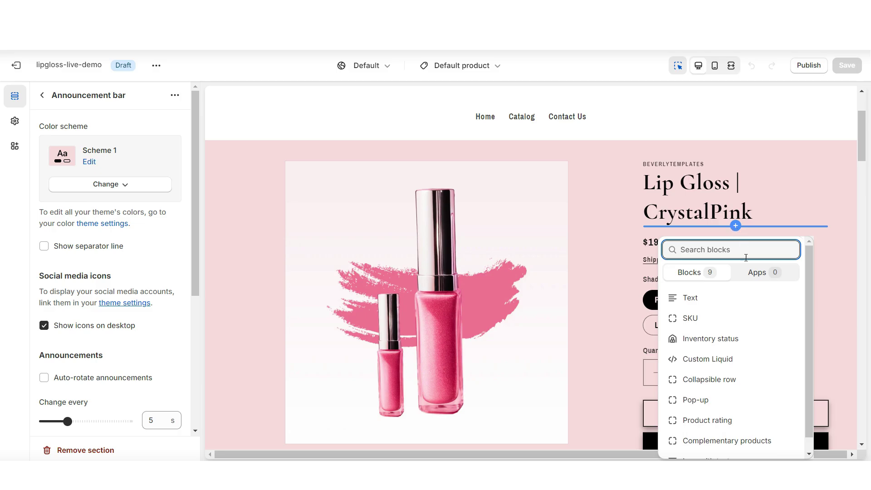
{"action": "left_click", "coordinate": [748, 275]}
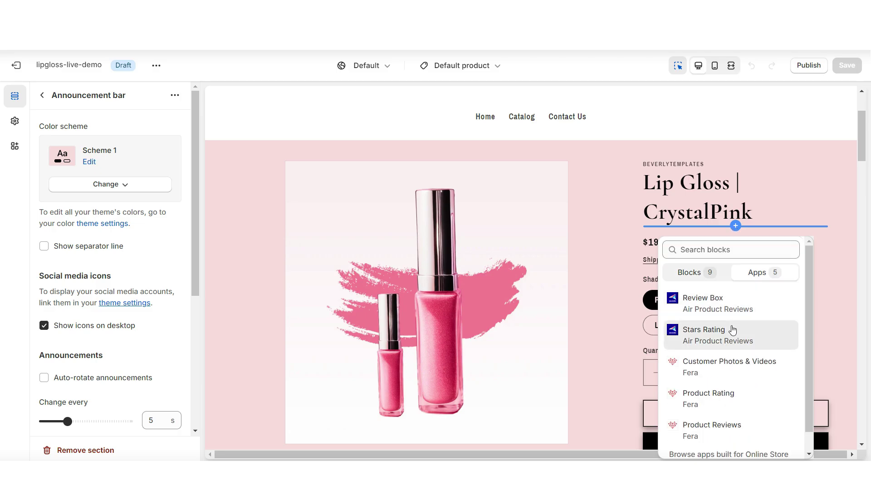
{"action": "left_click", "coordinate": [733, 330]}
{"action": "scroll", "coordinate": [605, 189], "scroll_direction": "down", "scroll_amount": 5}
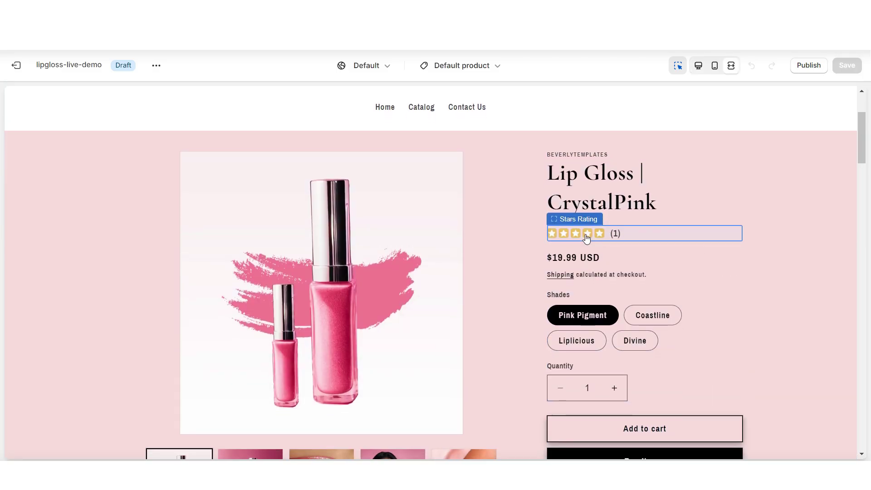
{"action": "scroll", "coordinate": [605, 190], "scroll_direction": "down", "scroll_amount": 15}
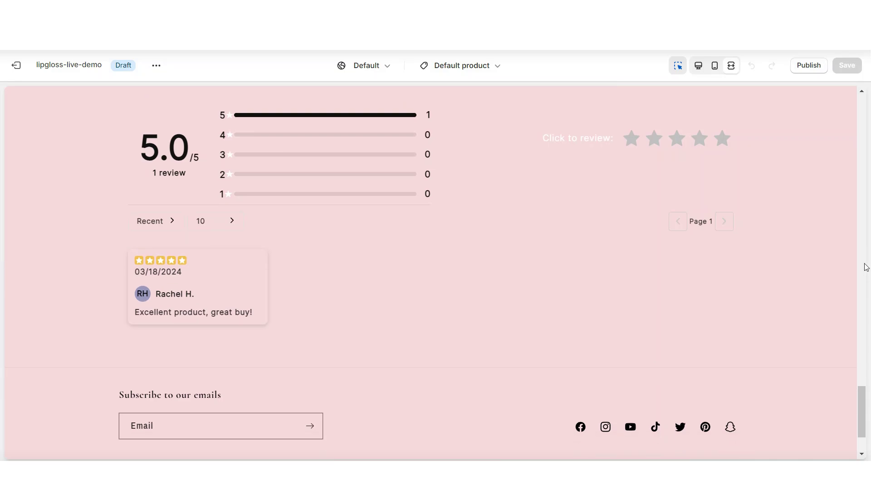
{"action": "scroll", "coordinate": [866, 268], "scroll_direction": "up", "scroll_amount": 1}
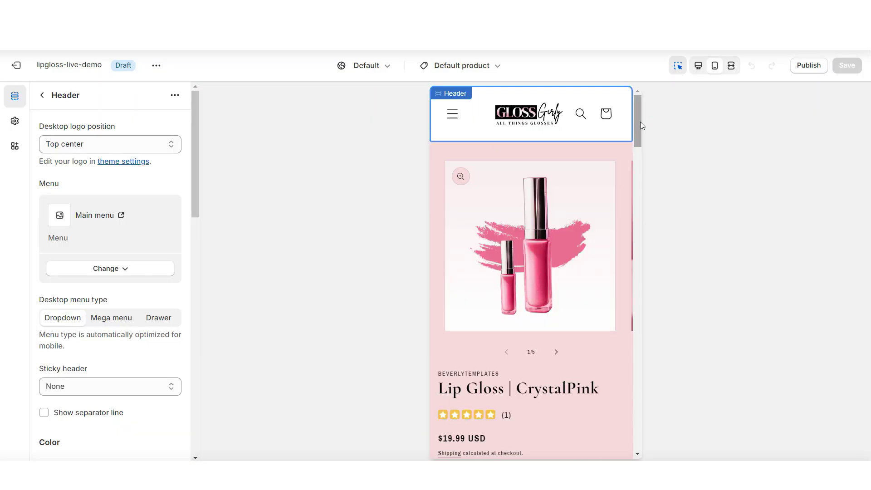
{"action": "scroll", "coordinate": [641, 122], "scroll_direction": "down", "scroll_amount": 3}
- Scroll through the mobile preview down to the reviews and footer
{"action": "scroll", "coordinate": [641, 121], "scroll_direction": "down", "scroll_amount": 15}
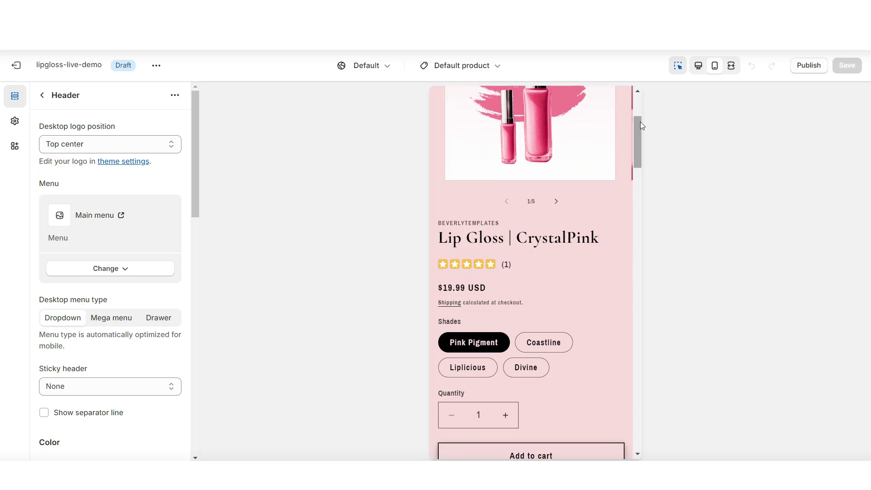
{"action": "scroll", "coordinate": [643, 125], "scroll_direction": "down", "scroll_amount": 15}
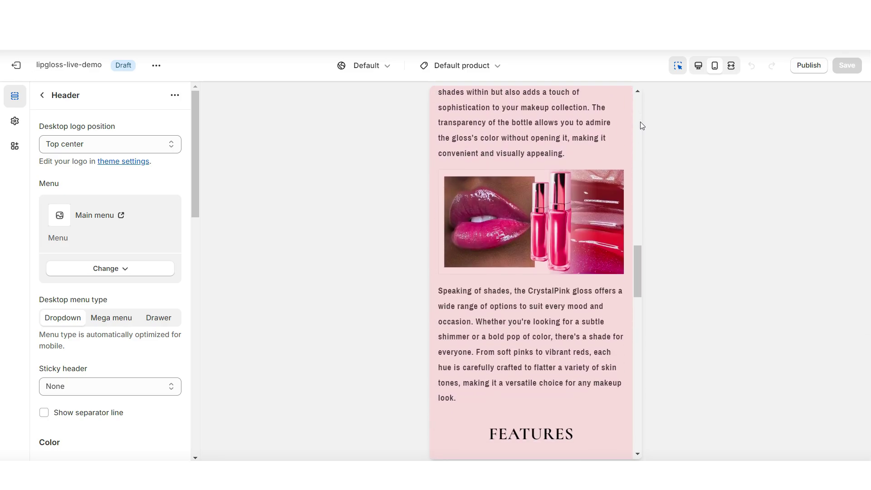
{"action": "scroll", "coordinate": [640, 126], "scroll_direction": "down", "scroll_amount": 8}
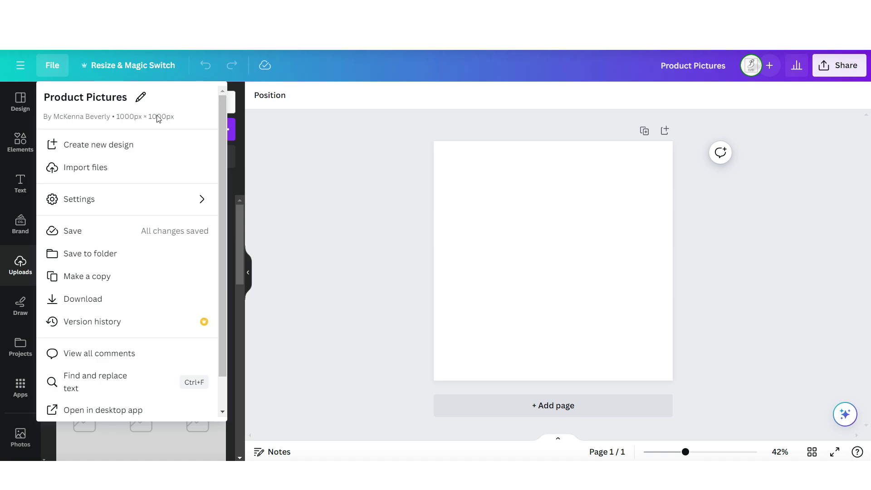
- Place the pink bottle image on the Product Pictures page, enlarged to fill it
{"action": "left_click", "coordinate": [357, 151]}
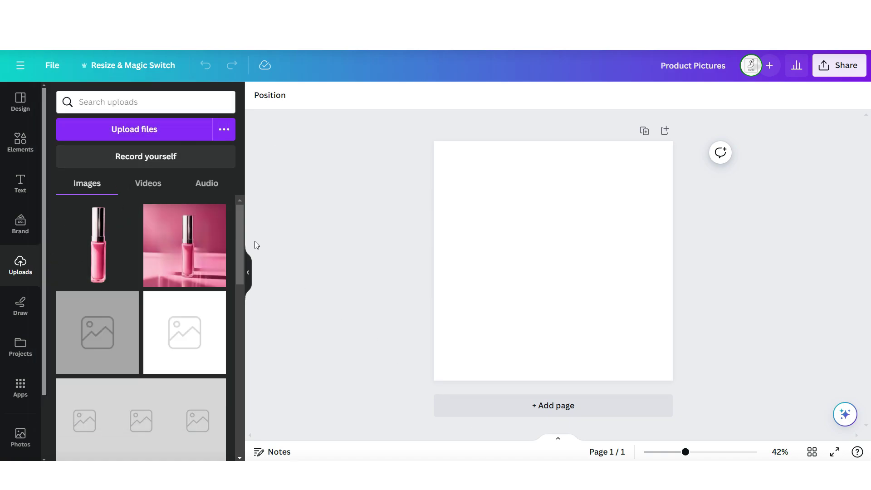
{"action": "left_click", "coordinate": [135, 263]}
{"action": "left_click_drag", "start_coordinate": [592, 224], "coordinate": [680, 163]}
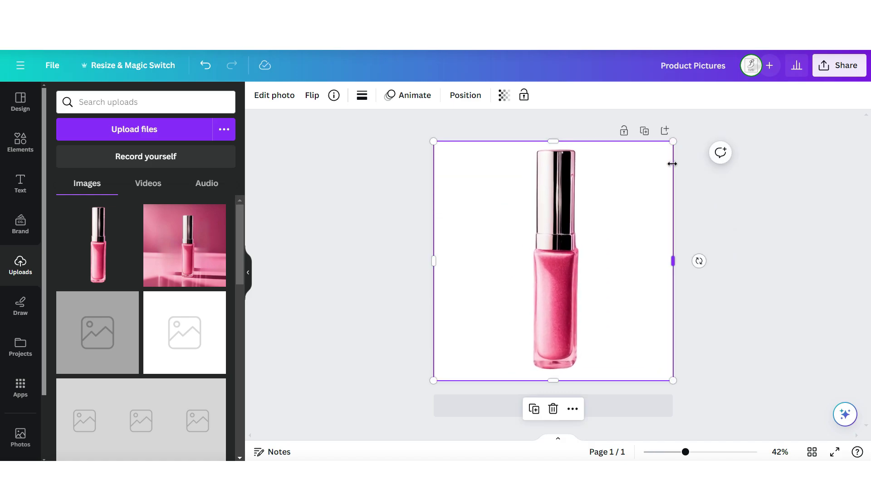
- Add a pink silk background photo and resize the bottle over it
{"action": "left_click", "coordinate": [25, 147]}
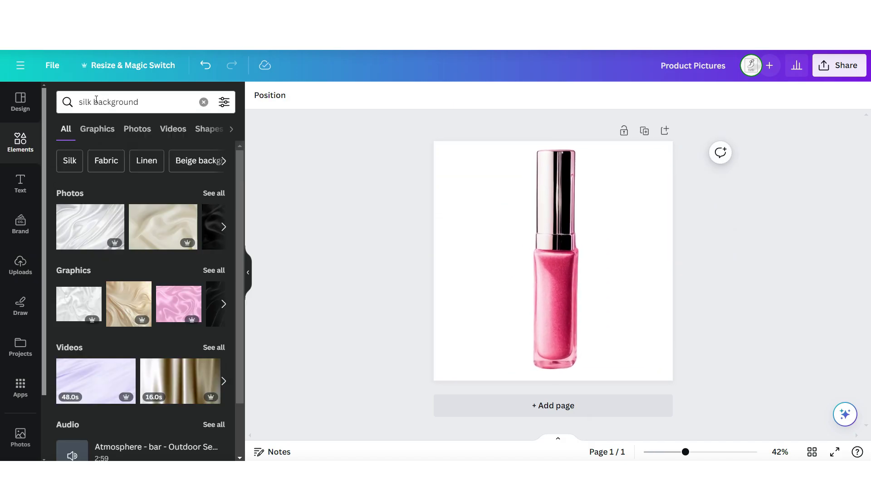
{"action": "left_click", "coordinate": [214, 193]}
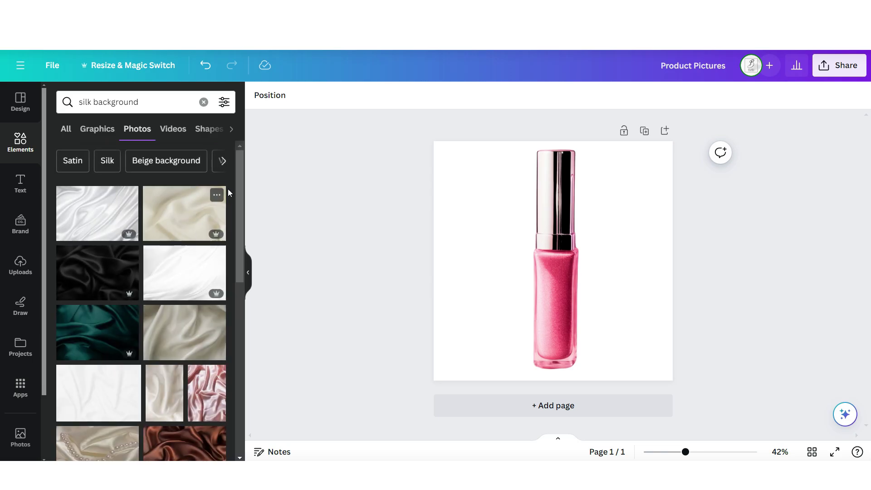
{"action": "scroll", "coordinate": [238, 188], "scroll_direction": "down", "scroll_amount": 5}
{"action": "left_click", "coordinate": [99, 178]}
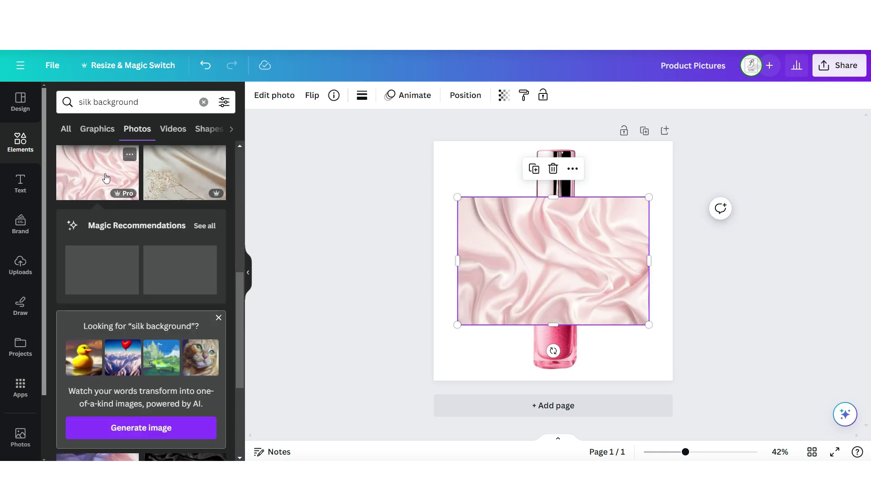
{"action": "scroll", "coordinate": [239, 236], "scroll_direction": "down", "scroll_amount": 5}
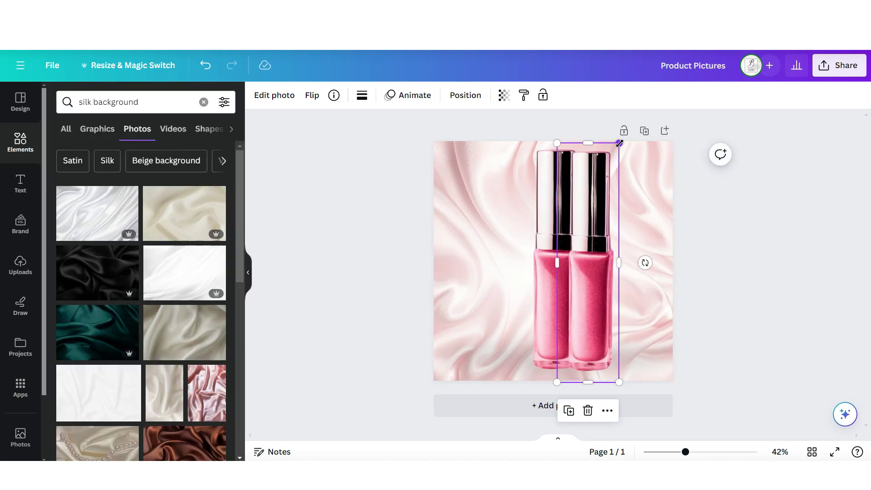
{"action": "left_click_drag", "start_coordinate": [618, 140], "coordinate": [610, 179]}
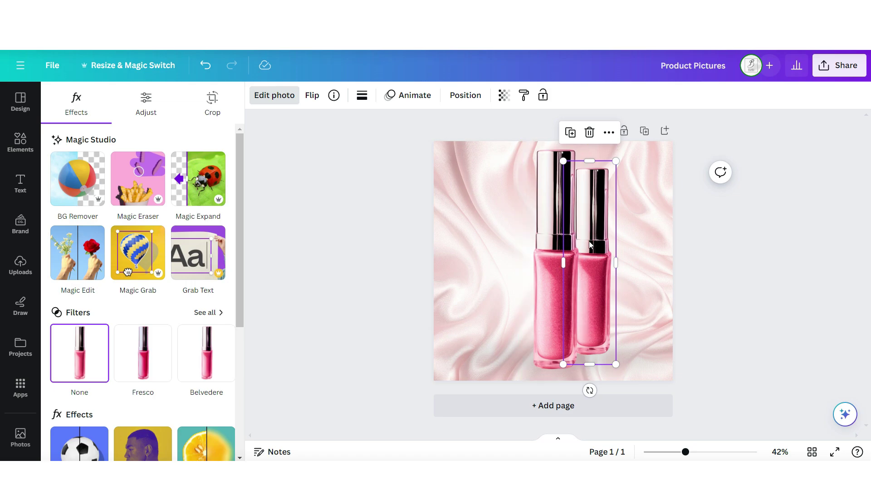
- Set the bottle photo's Brightness to 21 and Saturation to -17, then add a blank page
{"action": "left_click", "coordinate": [148, 109]}
{"action": "scroll", "coordinate": [164, 217], "scroll_direction": "down", "scroll_amount": 10}
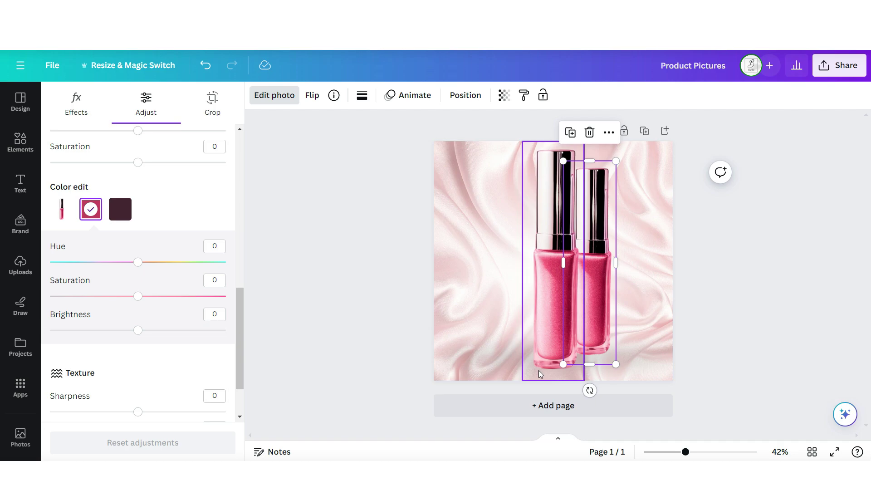
{"action": "left_click_drag", "start_coordinate": [138, 331], "coordinate": [157, 330]}
{"action": "left_click_drag", "start_coordinate": [138, 297], "coordinate": [124, 299]}
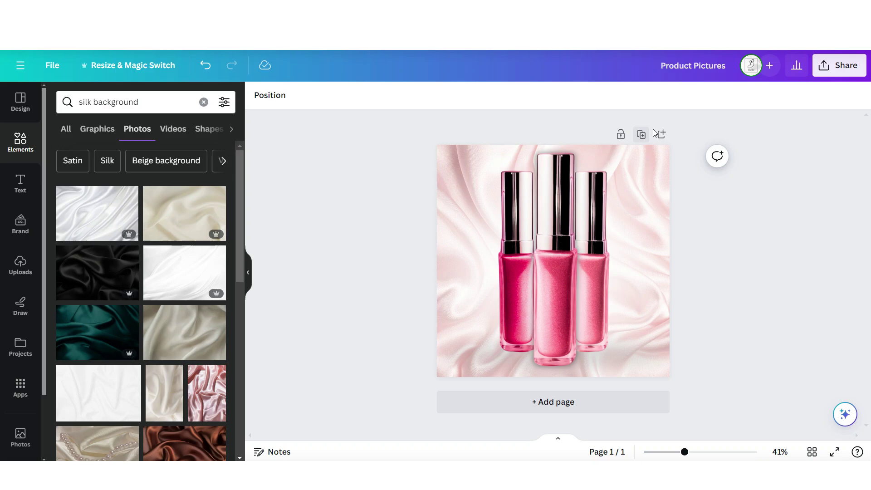
{"action": "left_click", "coordinate": [658, 133]}
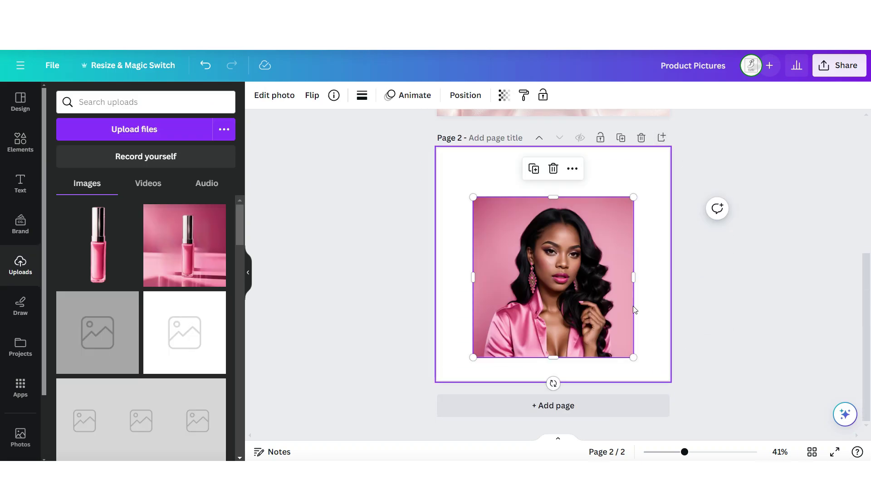
- Fill page 2 with the woman's portrait, set the lip gloss bottles to its right, and add a new page
{"action": "left_click_drag", "start_coordinate": [592, 284], "coordinate": [535, 316]}
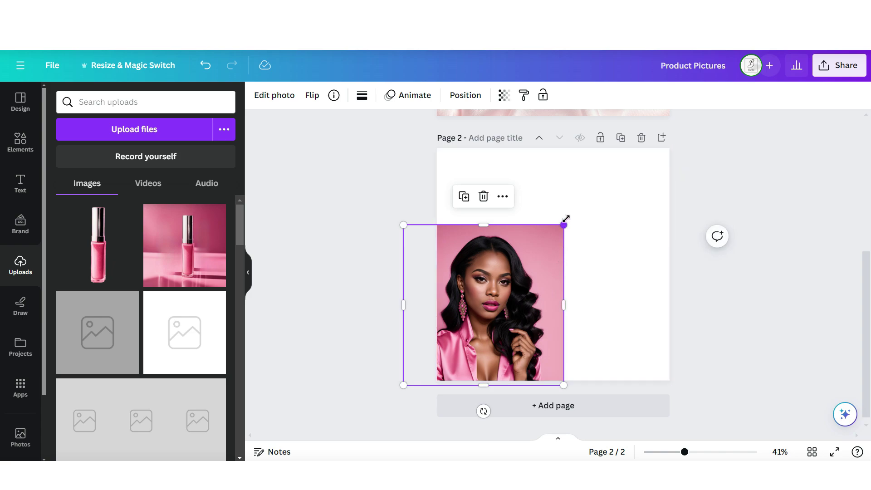
{"action": "left_click_drag", "start_coordinate": [565, 222], "coordinate": [645, 114]}
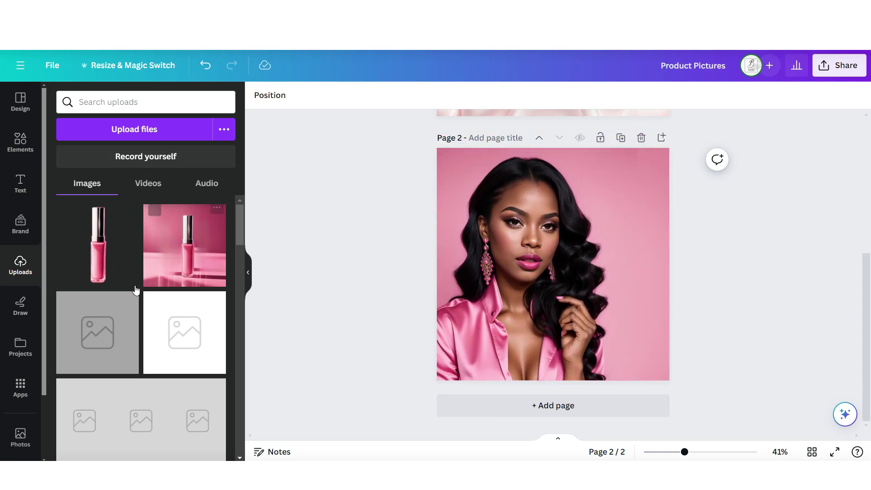
{"action": "left_click", "coordinate": [95, 265]}
{"action": "left_click_drag", "start_coordinate": [582, 213], "coordinate": [665, 196]}
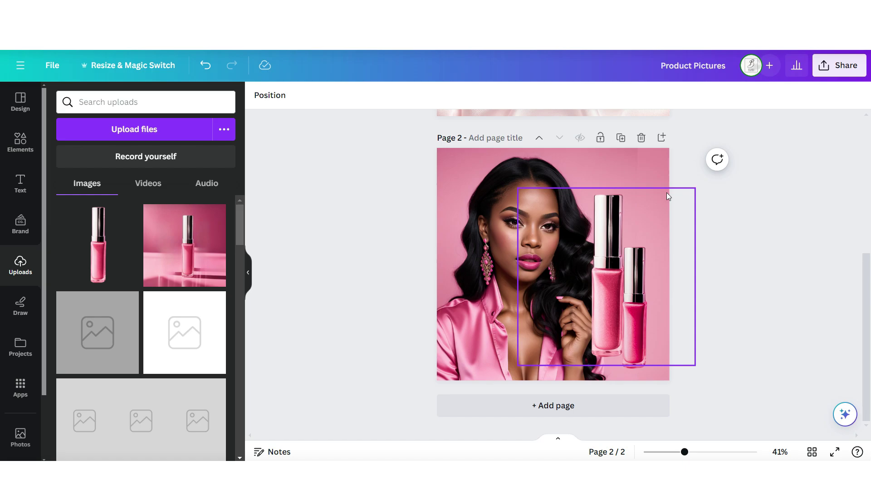
{"action": "left_click", "coordinate": [662, 138]}
- Place the pink bottle photo on page 3 and enlarge it to fill the page
{"action": "left_click_drag", "start_coordinate": [185, 245], "coordinate": [539, 315]}
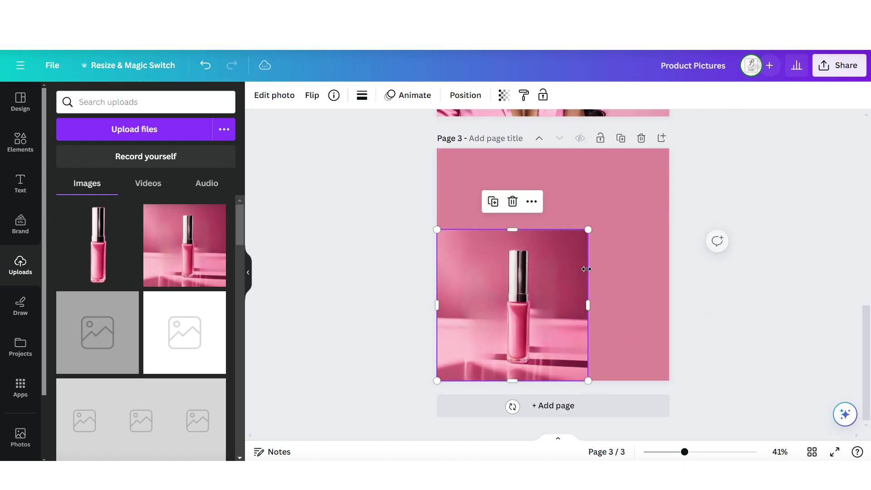
{"action": "left_click_drag", "start_coordinate": [588, 231], "coordinate": [676, 170]}
{"action": "left_click", "coordinate": [726, 192]}
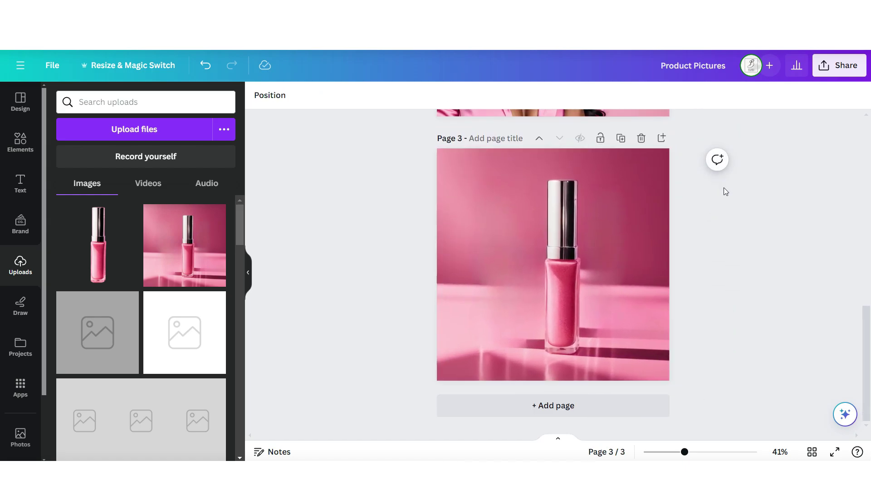
- Add a rotated white line as a measuring bracket on page 3
{"action": "key", "text": "l"}
{"action": "left_click", "coordinate": [465, 94]}
{"action": "left_click", "coordinate": [188, 356]}
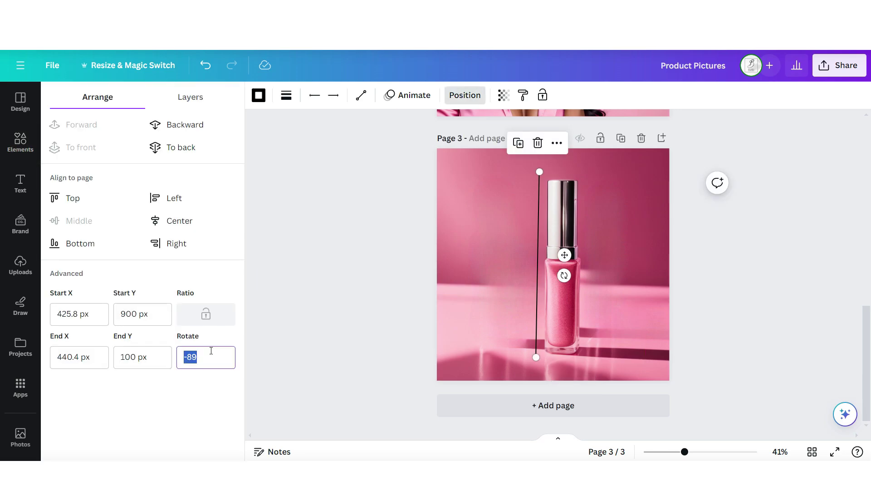
{"action": "key", "text": "Return"}
{"action": "left_click", "coordinate": [259, 95]}
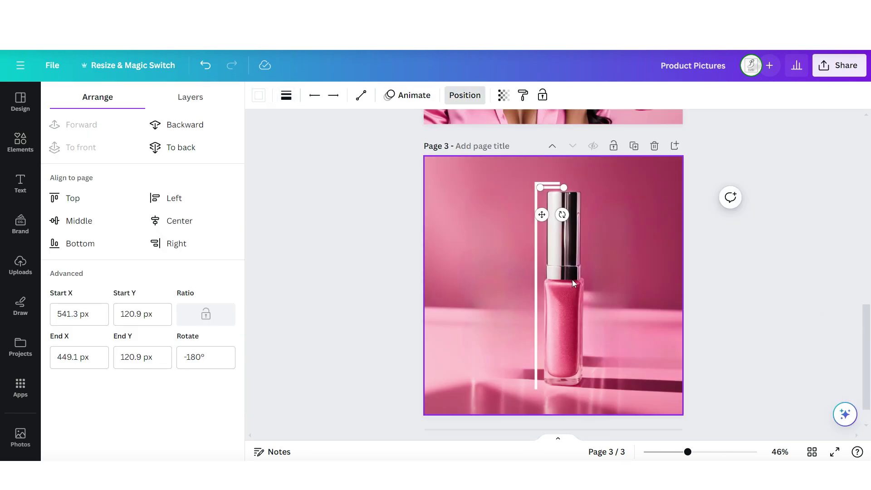
{"action": "scroll", "coordinate": [573, 280], "scroll_direction": "down", "scroll_amount": 1}
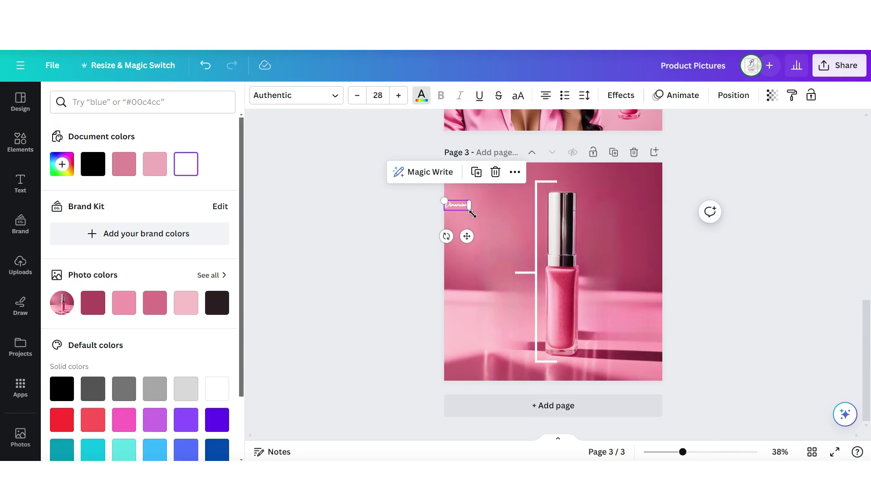
{"action": "left_click_drag", "start_coordinate": [475, 214], "coordinate": [526, 240]}
- Add a body-text box to page 3 and position it beside the bracket
{"action": "left_click", "coordinate": [20, 184]}
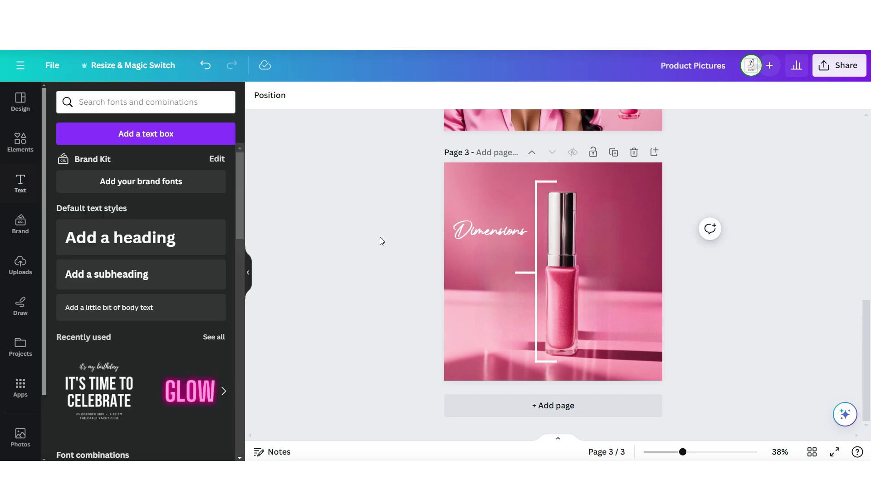
{"action": "left_click", "coordinate": [176, 304]}
{"action": "left_click_drag", "start_coordinate": [554, 271], "coordinate": [540, 272]}
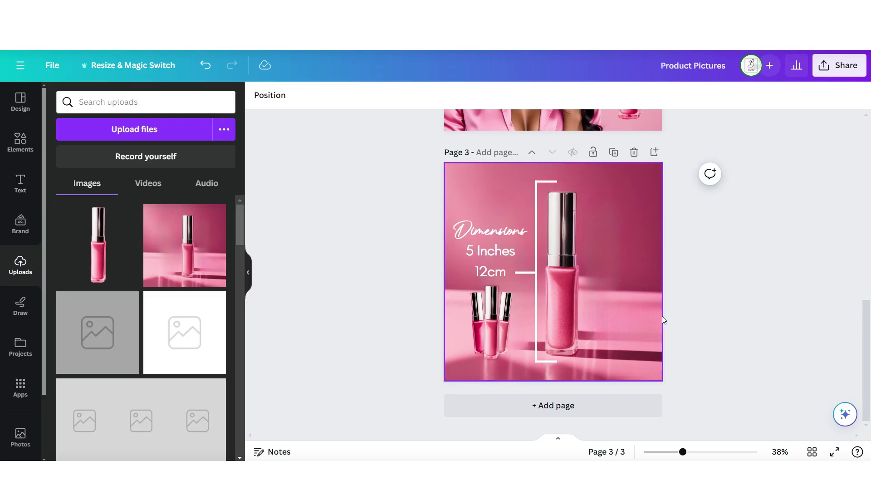
- Add page 4 with the uploaded bottle image on a white background
{"action": "left_click", "coordinate": [655, 153]}
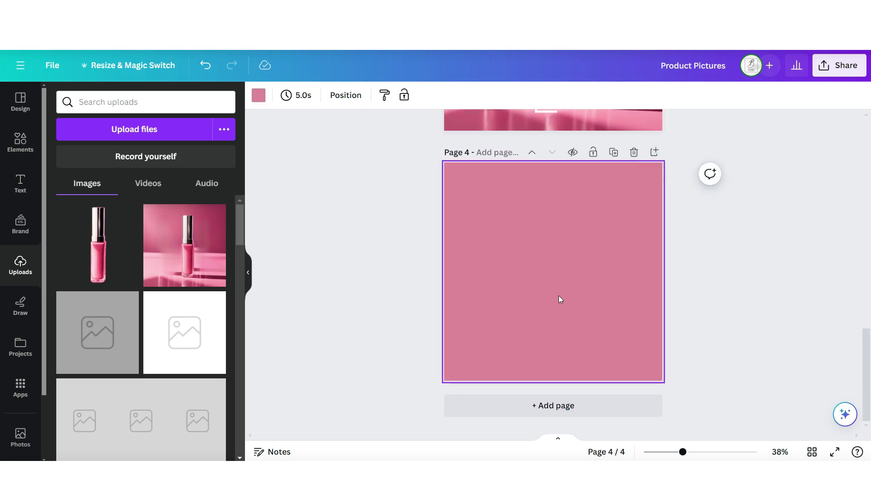
{"action": "left_click_drag", "start_coordinate": [70, 249], "coordinate": [663, 162]}
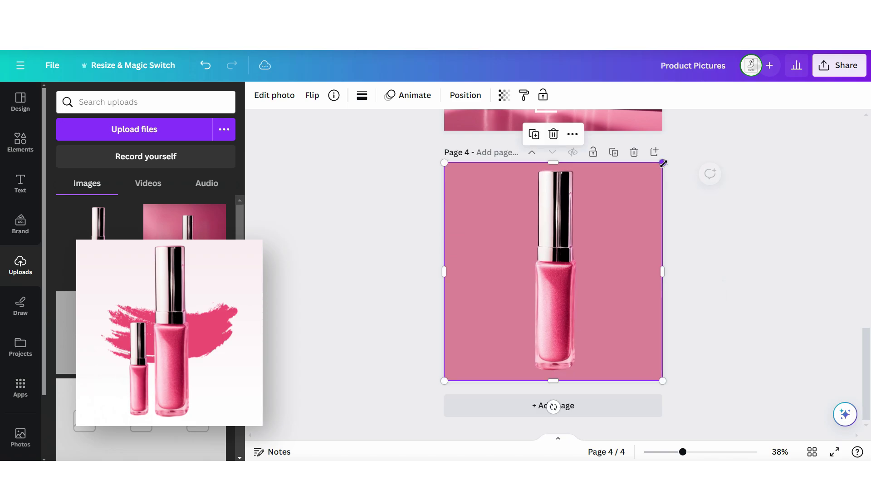
{"action": "left_click", "coordinate": [634, 213]}
{"action": "left_click", "coordinate": [155, 164]}
- Place a paint-stroke graphic from Elements at the top-left of page 4
{"action": "left_click", "coordinate": [353, 190]}
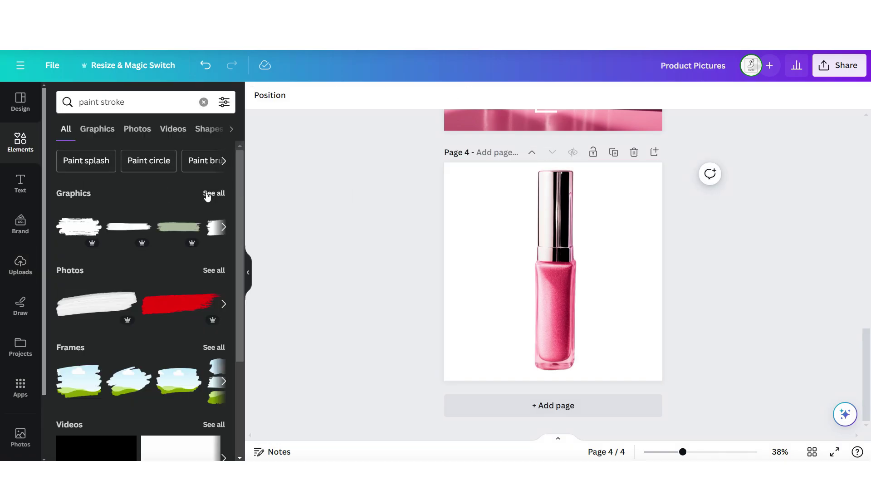
{"action": "left_click", "coordinate": [213, 194]}
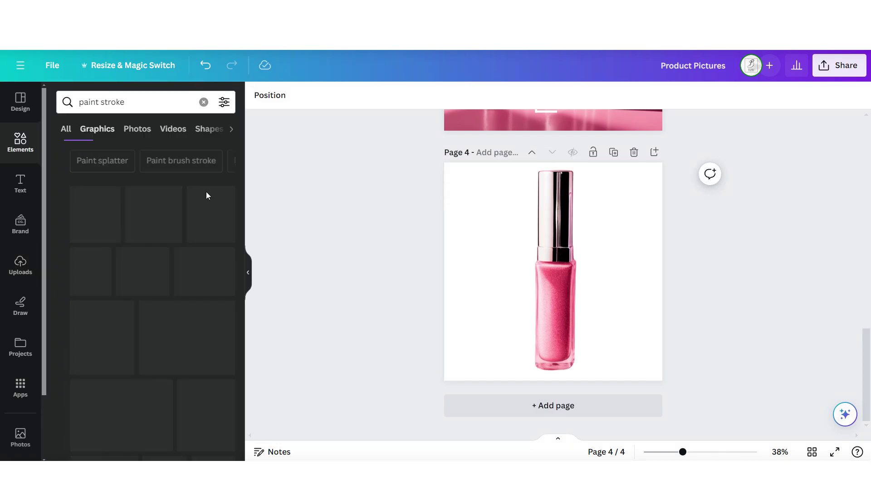
{"action": "scroll", "coordinate": [233, 285], "scroll_direction": "down", "scroll_amount": 2}
{"action": "left_click_drag", "start_coordinate": [141, 331], "coordinate": [495, 226]}
- Recolour the paint stroke to the bottle's pink #F35573, then move and enlarge it behind the bottles
{"action": "left_click", "coordinate": [382, 99]}
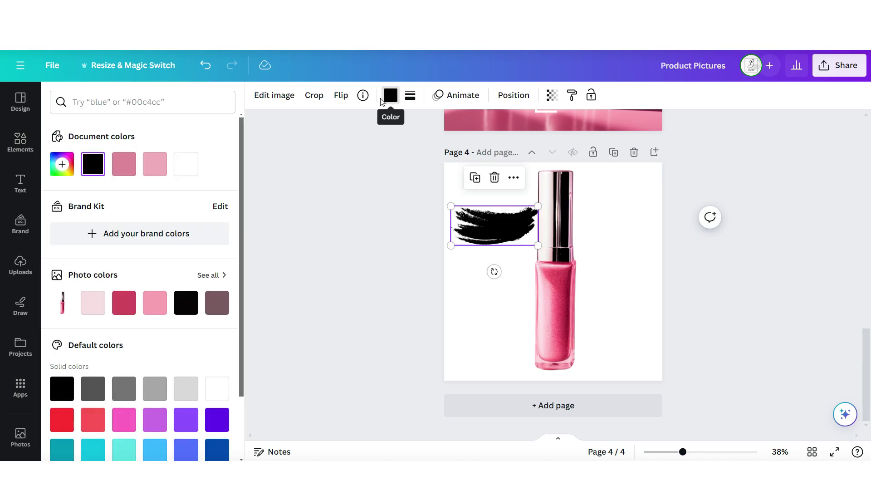
{"action": "left_click", "coordinate": [71, 171]}
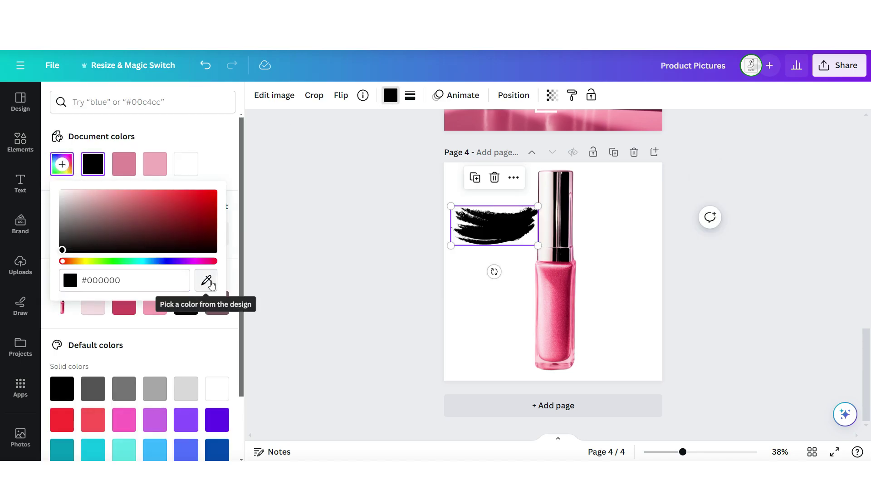
{"action": "left_click", "coordinate": [209, 280]}
{"action": "left_click", "coordinate": [557, 295]}
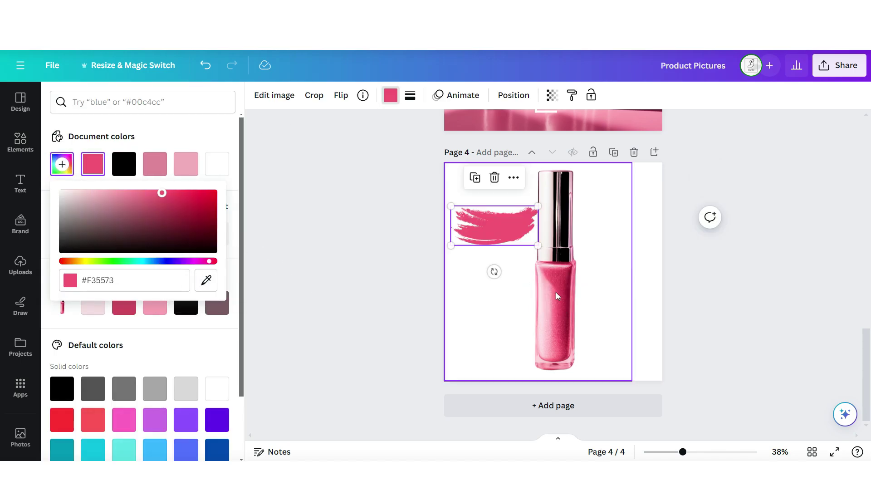
{"action": "left_click_drag", "start_coordinate": [513, 219], "coordinate": [539, 281]}
{"action": "left_click_drag", "start_coordinate": [564, 267], "coordinate": [631, 237]}
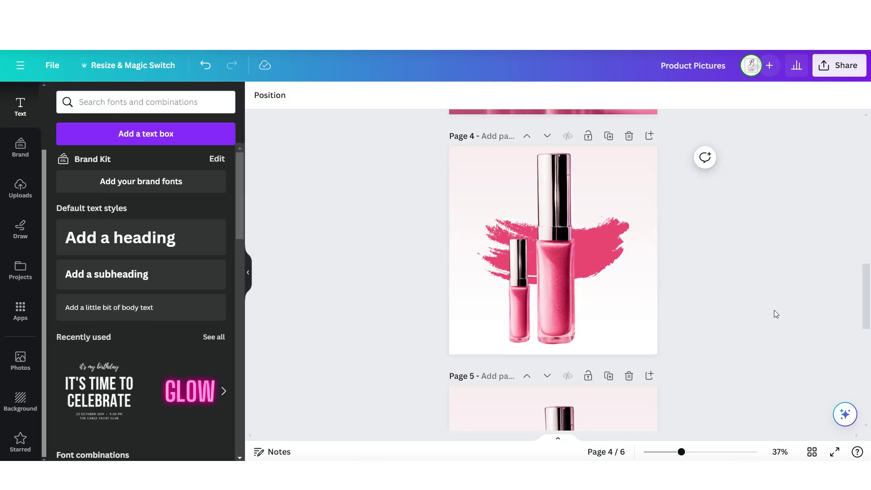
{"action": "scroll", "coordinate": [775, 313], "scroll_direction": "down", "scroll_amount": 3}
{"action": "scroll", "coordinate": [791, 329], "scroll_direction": "down", "scroll_amount": 8}
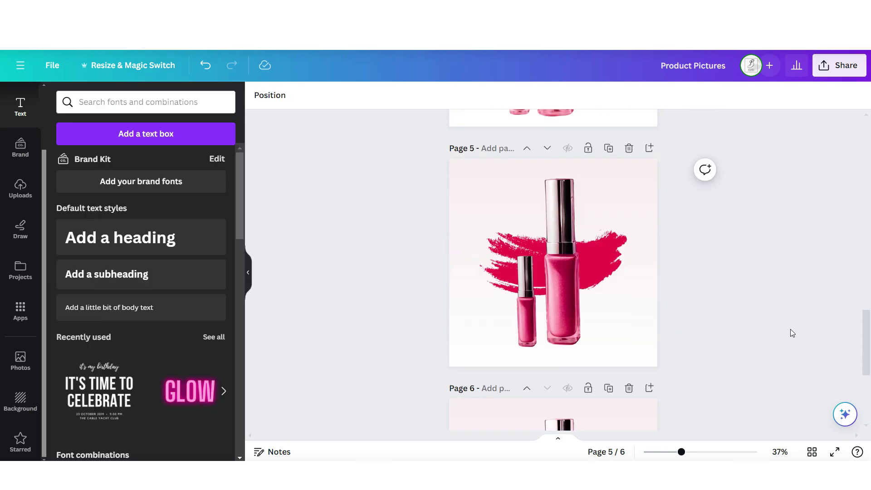
{"action": "scroll", "coordinate": [699, 279], "scroll_direction": "up", "scroll_amount": 1}
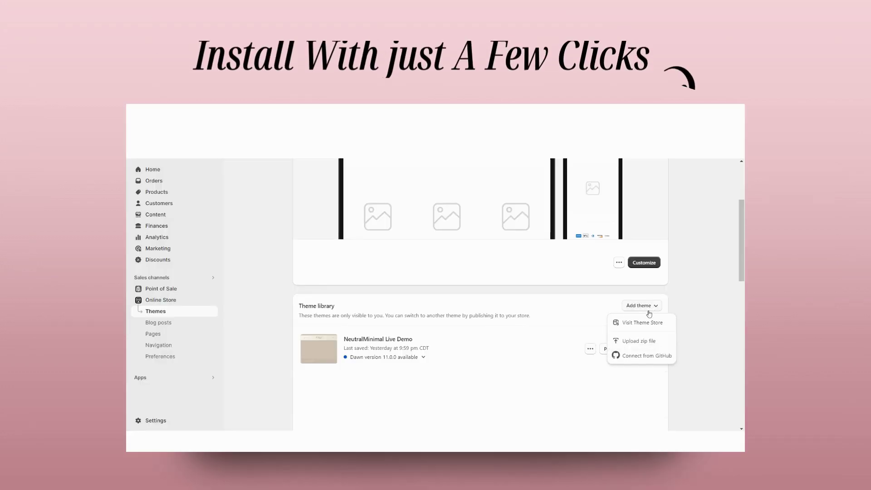
- Upload the ShopifyThemeTemplate.zip file to the theme library
{"action": "left_click", "coordinate": [637, 339]}
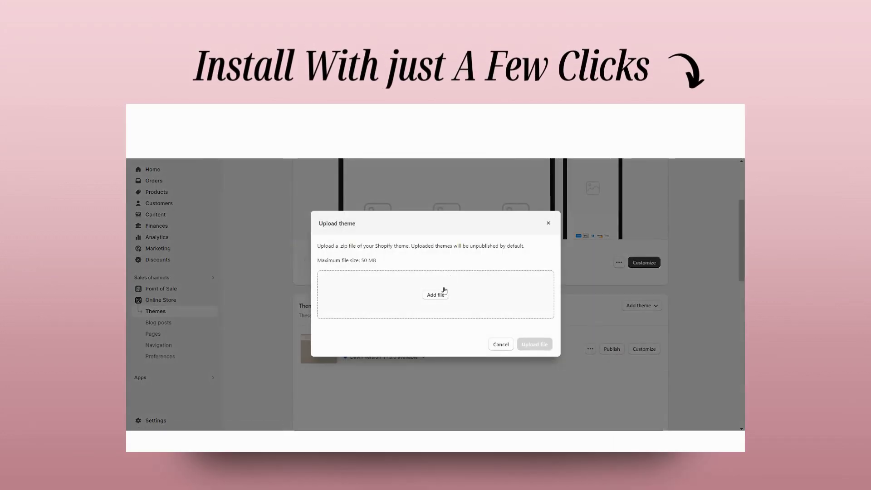
{"action": "left_click", "coordinate": [477, 414]}
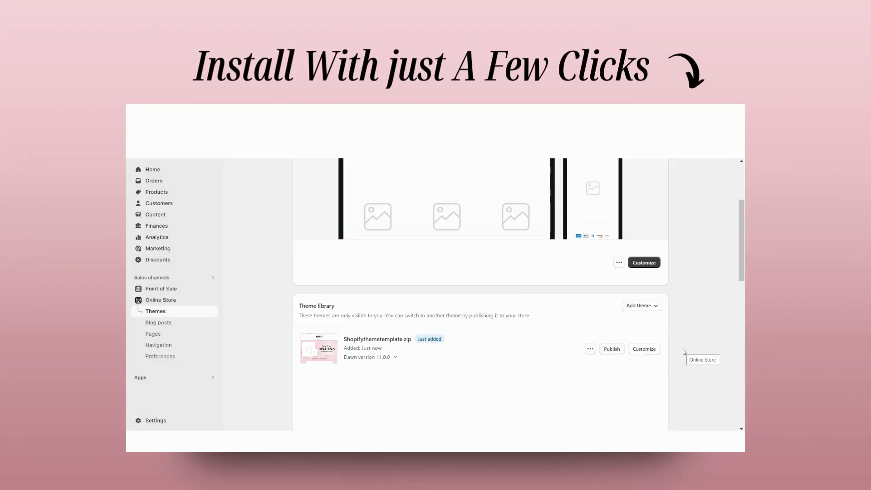